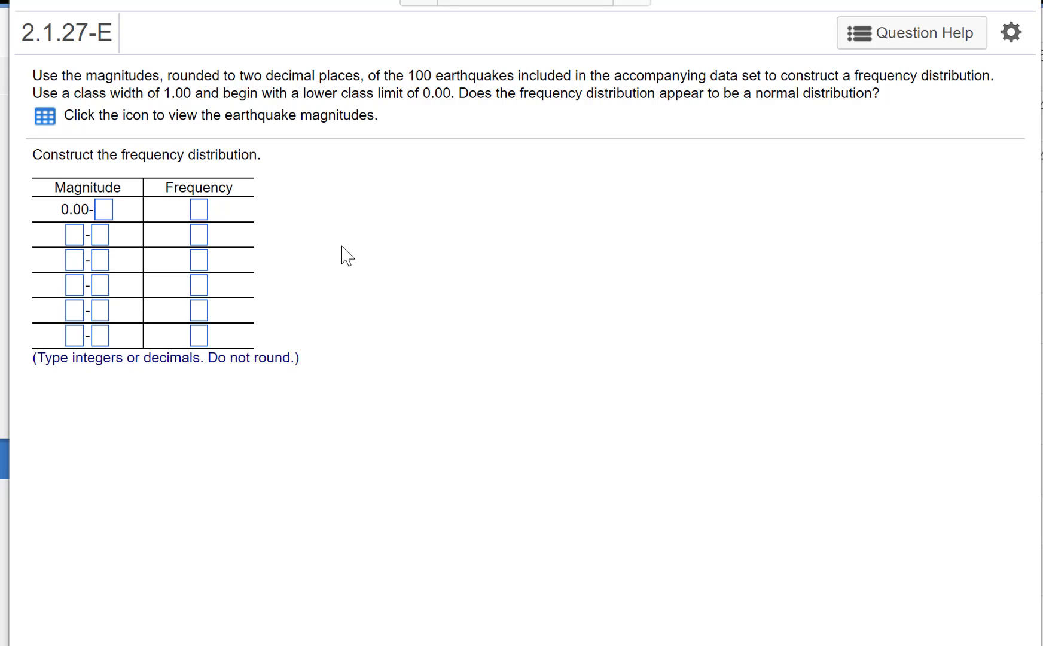
Step: View the earthquake magnitudes data set and open it in StatCrunch
{"action": "left_click", "coordinate": [45, 118]}
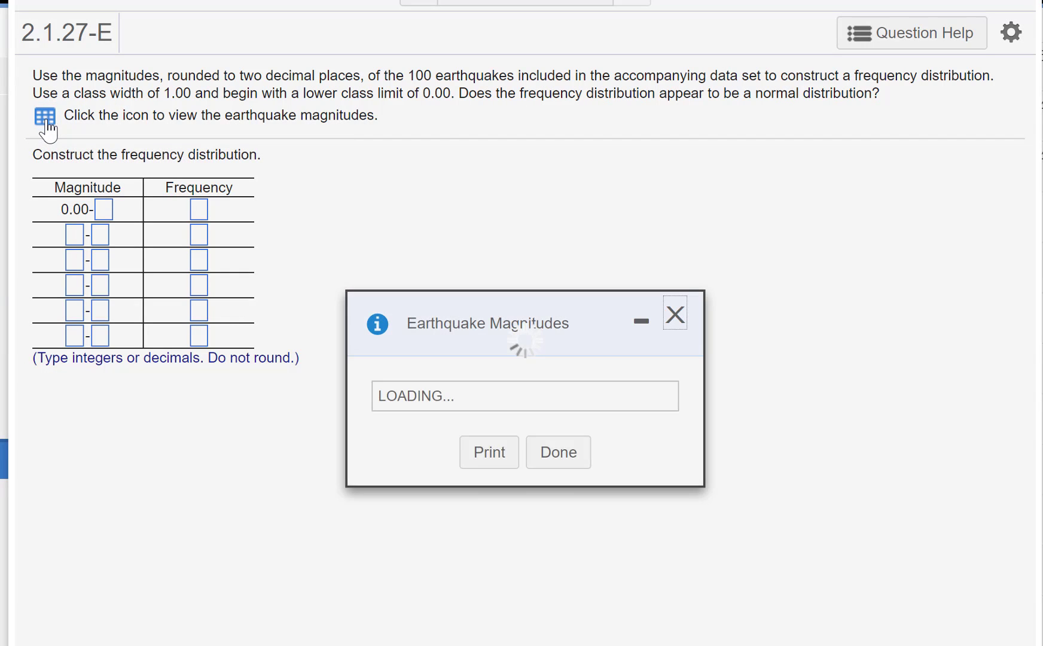
{"action": "left_click_drag", "start_coordinate": [477, 323], "coordinate": [485, 87]}
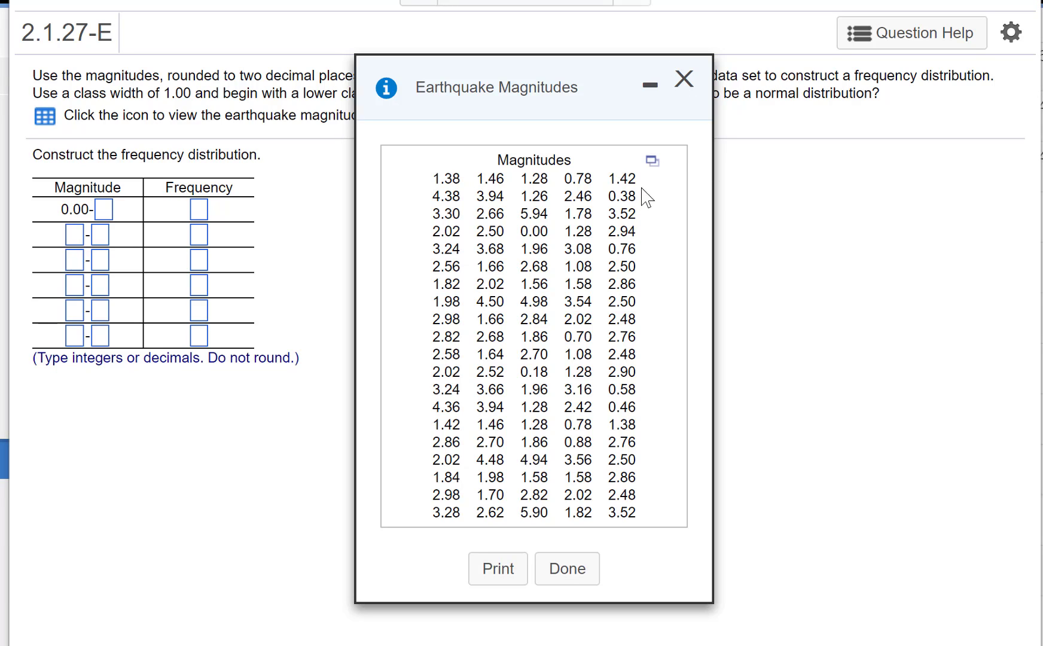
{"action": "left_click", "coordinate": [652, 161]}
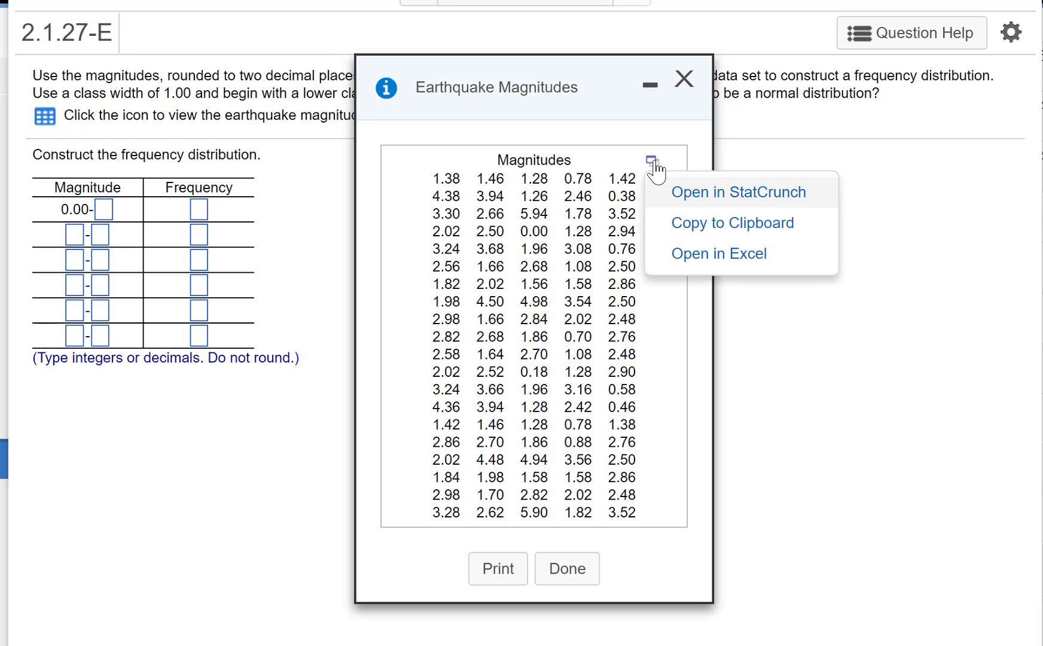
{"action": "left_click", "coordinate": [709, 194]}
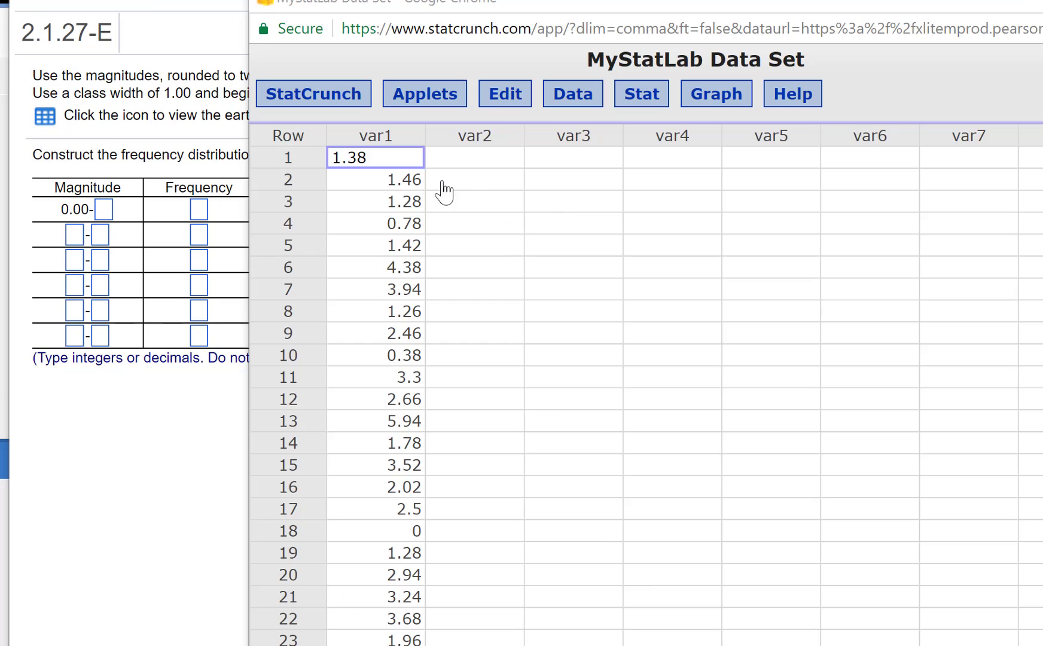
Step: Rename the var1 column as Mag
{"action": "left_click", "coordinate": [403, 144]}
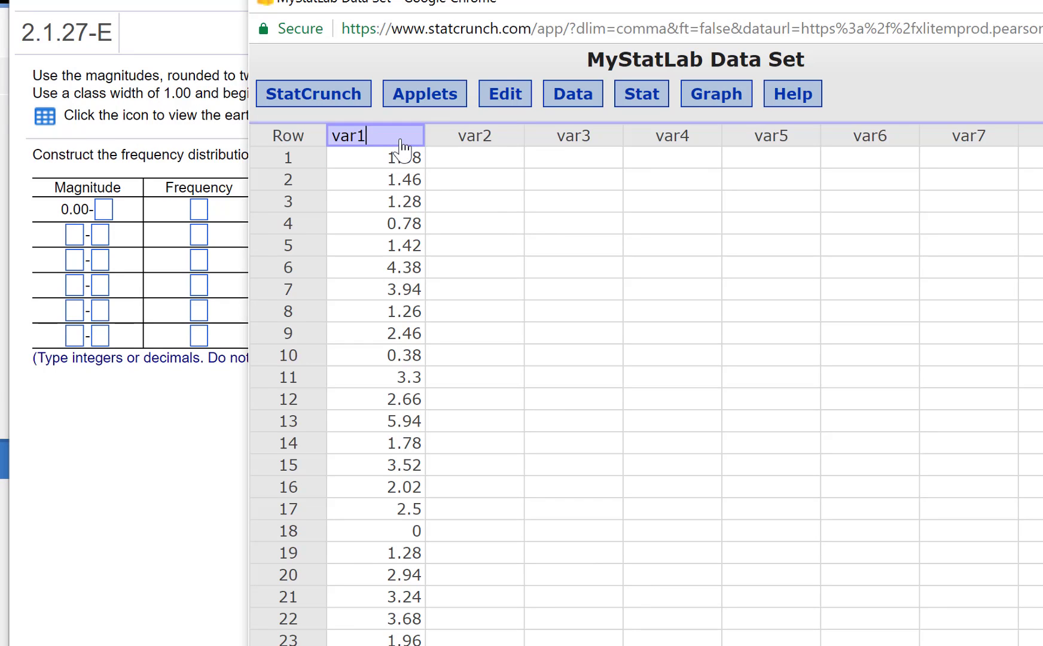
{"action": "type", "text": "Mag"}
{"action": "key", "text": "Return"}
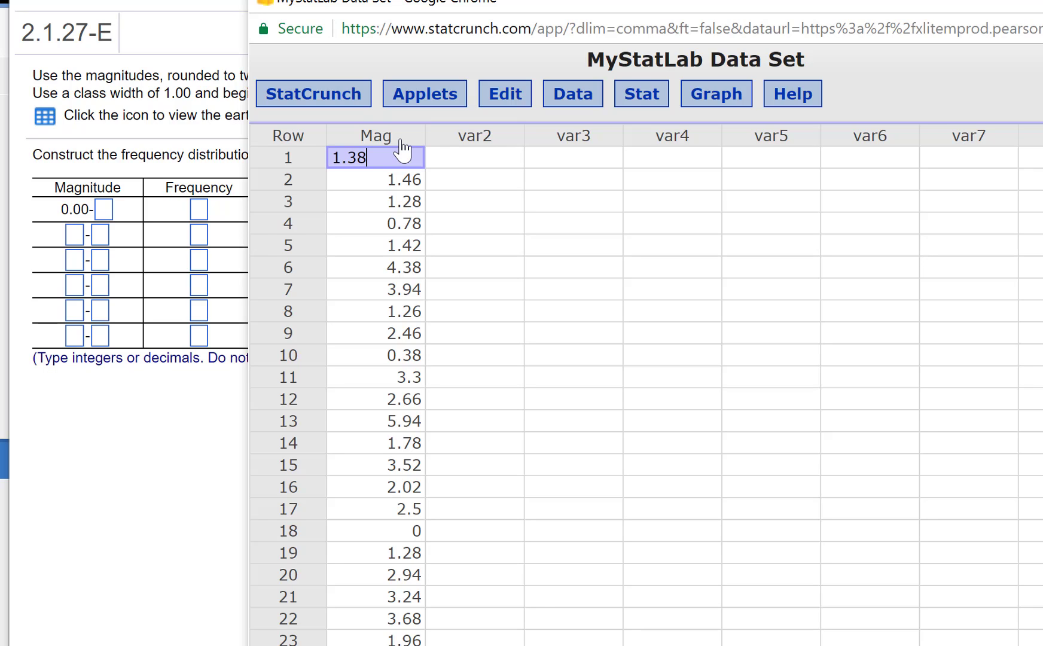
Step: Compute a frequency table for the Mag column with automatic binning turned on
{"action": "left_click", "coordinate": [667, 96]}
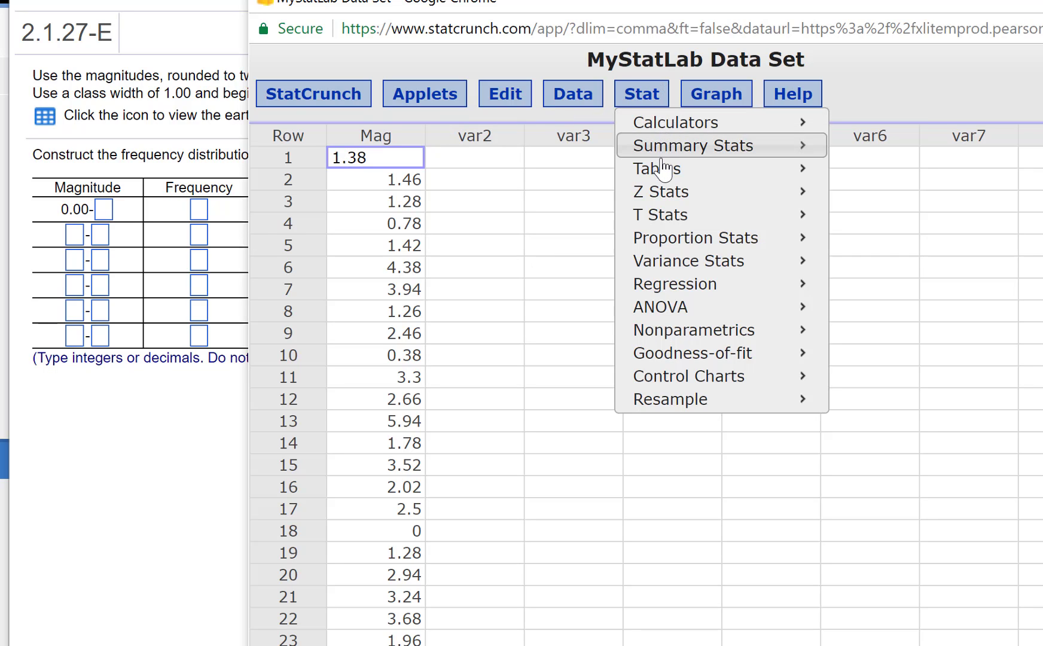
{"action": "mouse_move", "coordinate": [668, 220]}
{"action": "mouse_move", "coordinate": [686, 180]}
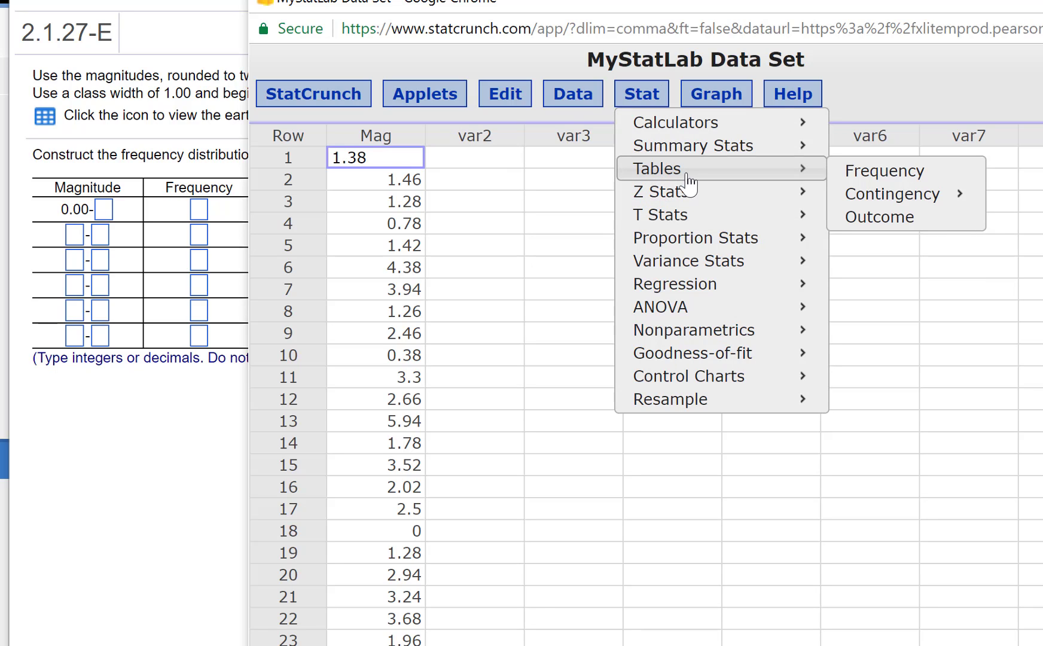
{"action": "left_click", "coordinate": [871, 174]}
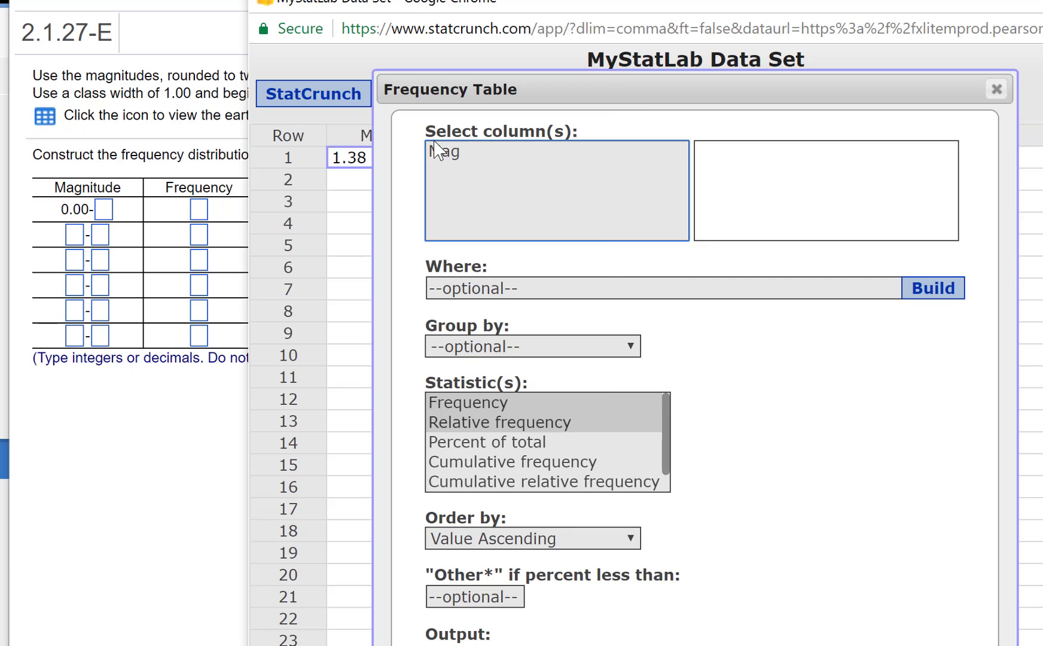
{"action": "left_click", "coordinate": [444, 153]}
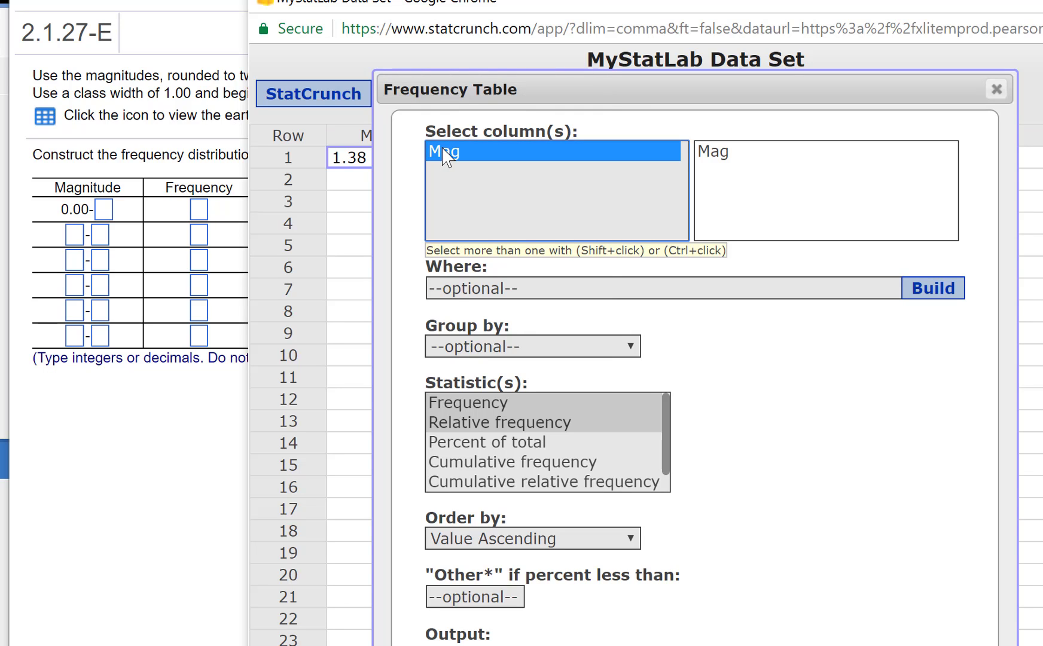
{"action": "left_click_drag", "start_coordinate": [332, 6], "coordinate": [309, 0]}
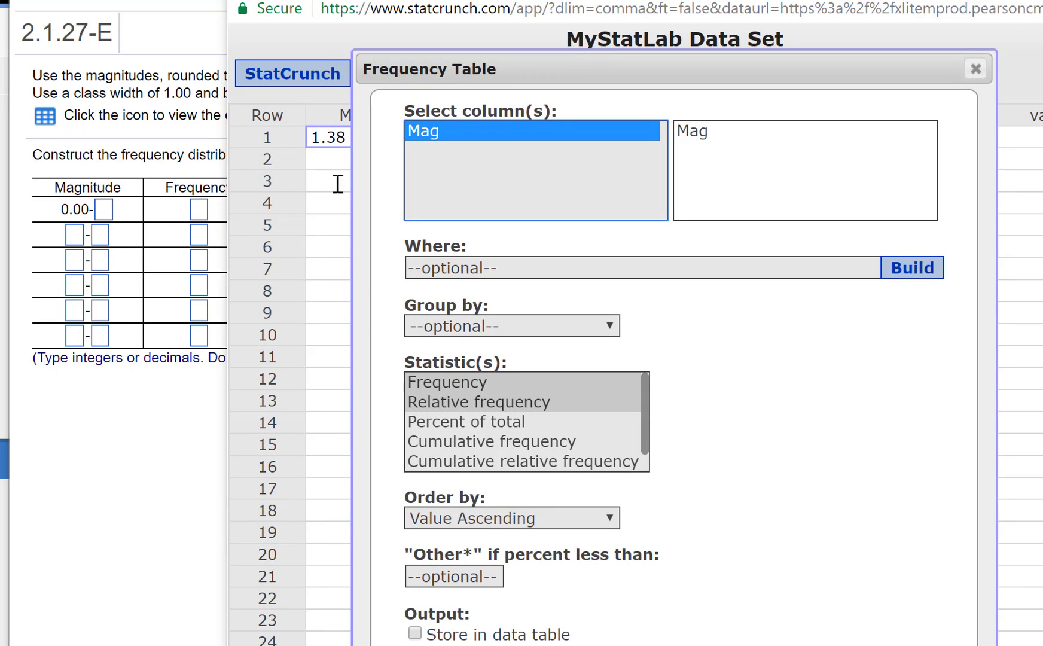
{"action": "left_click_drag", "start_coordinate": [801, 485], "coordinate": [797, 429]}
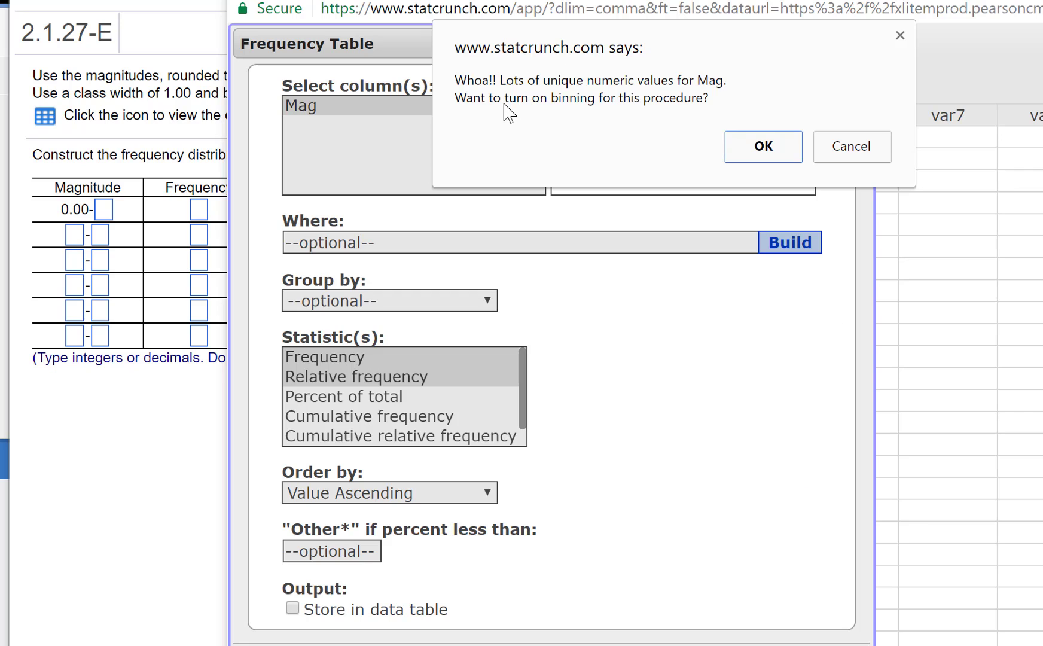
{"action": "left_click", "coordinate": [763, 154]}
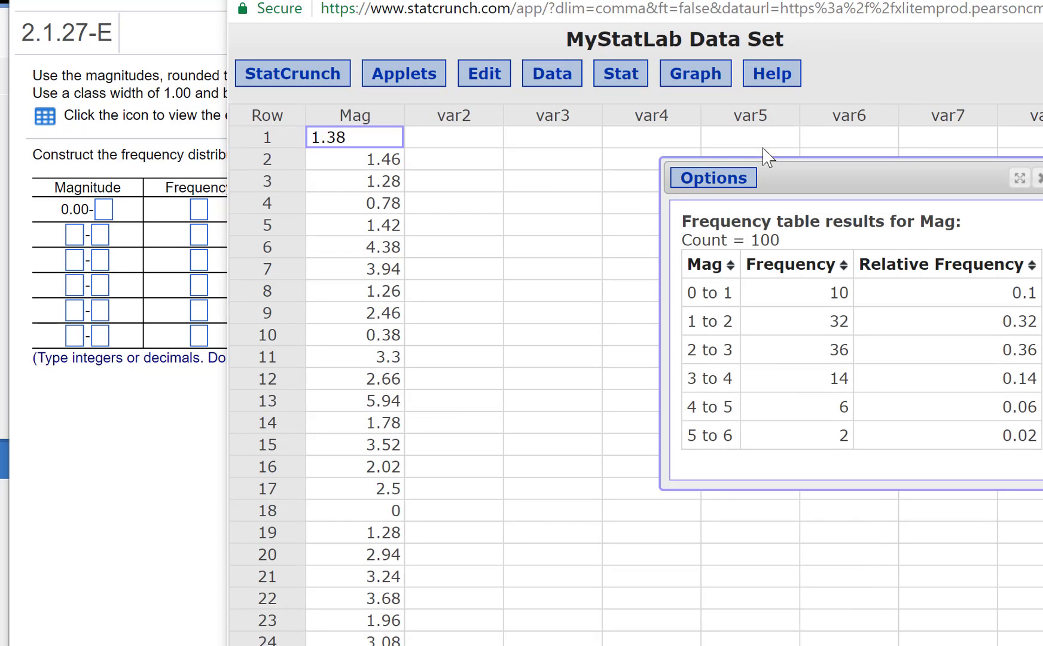
Step: Examine the Mag frequency table beside the raw data and close the results window
{"action": "left_click_drag", "start_coordinate": [888, 175], "coordinate": [521, 122]}
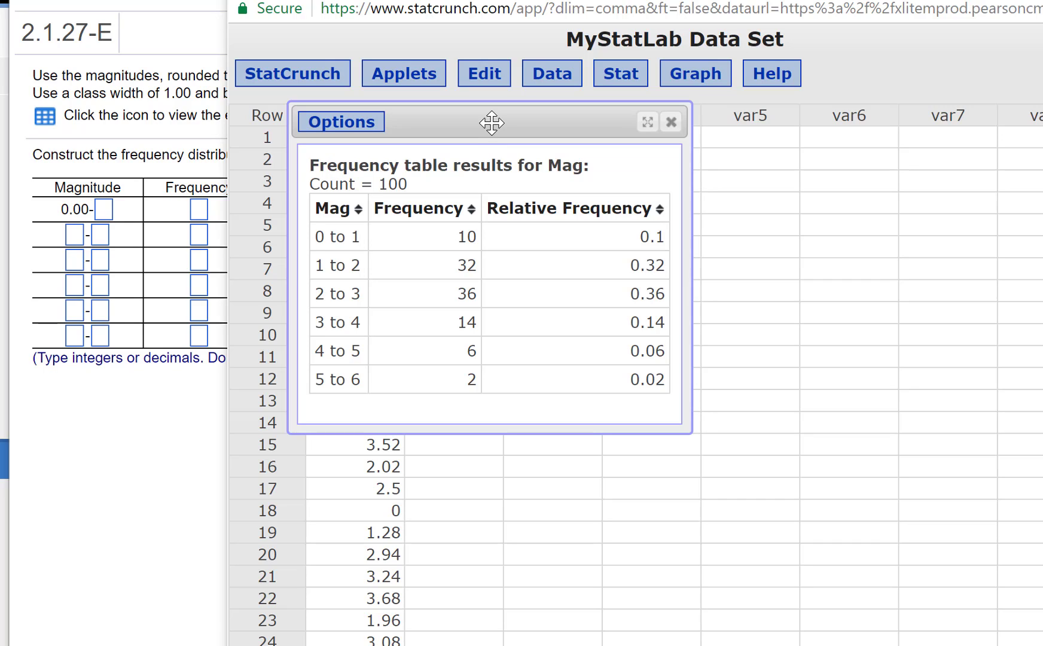
{"action": "left_click_drag", "start_coordinate": [509, 122], "coordinate": [823, 117]}
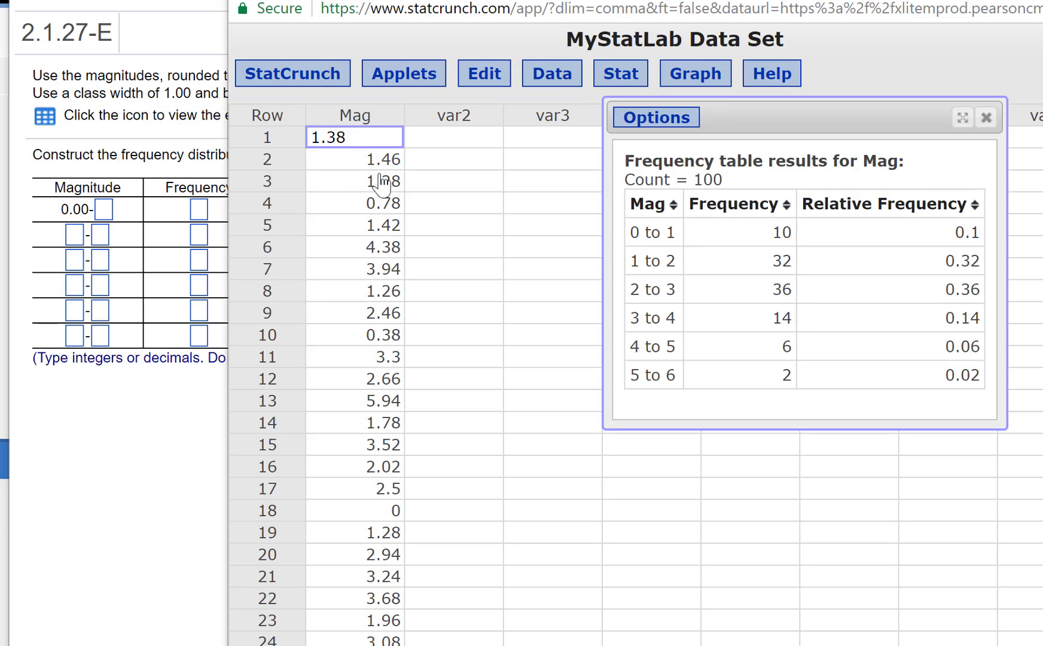
{"action": "left_click", "coordinate": [986, 117]}
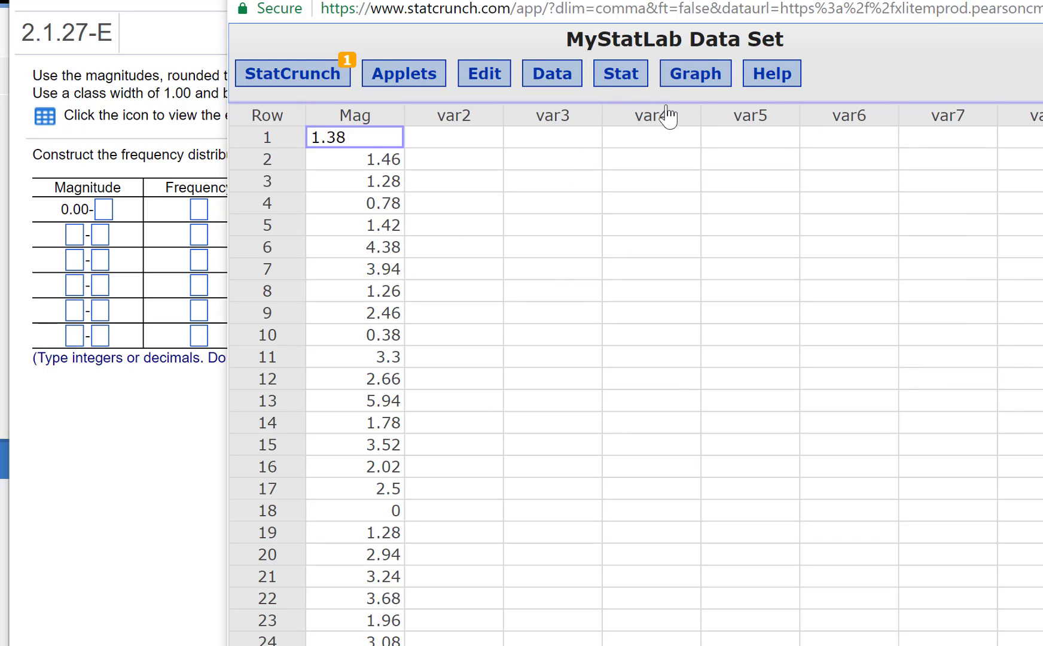
Step: Bin the Mag column into fixed-width bins starting at 0 with binwidth 1, including the left endpoint
{"action": "left_click", "coordinate": [626, 76]}
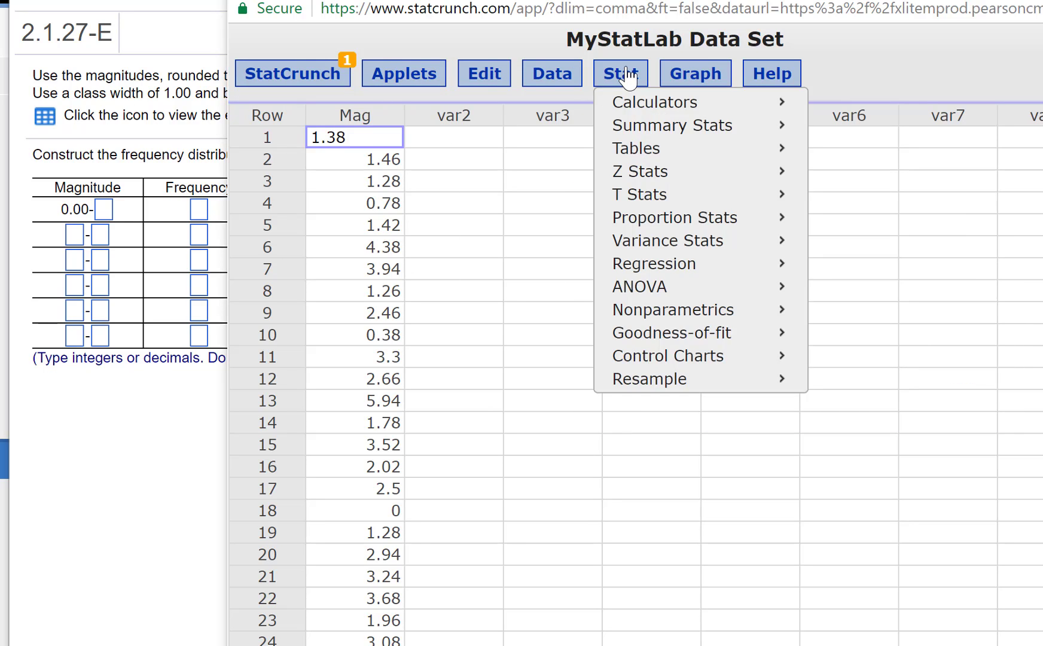
{"action": "left_click", "coordinate": [561, 84]}
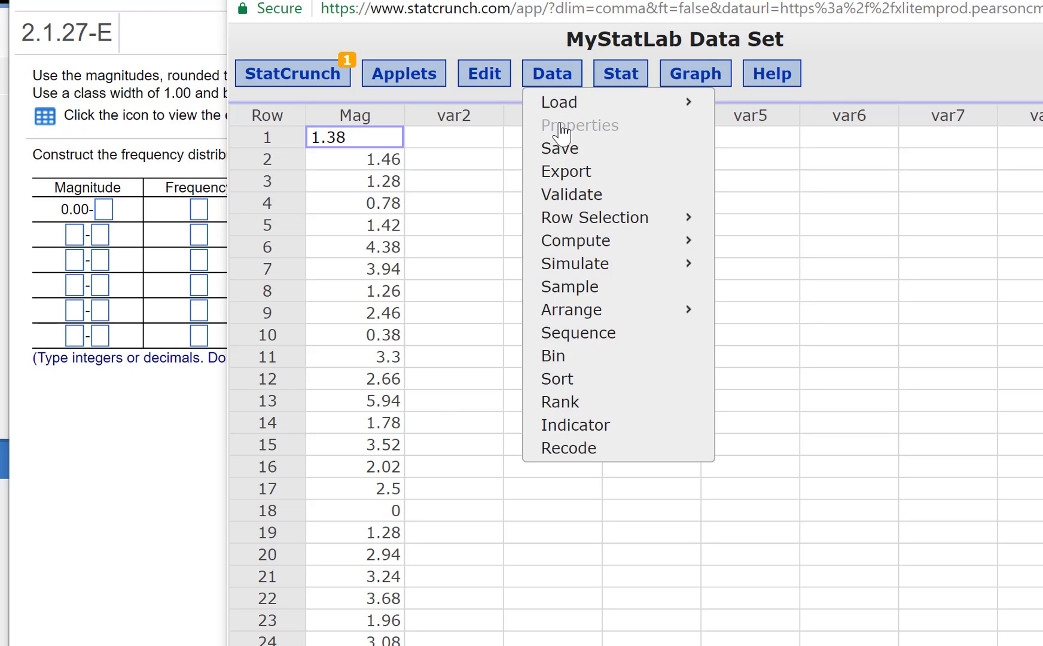
{"action": "left_click", "coordinate": [559, 358]}
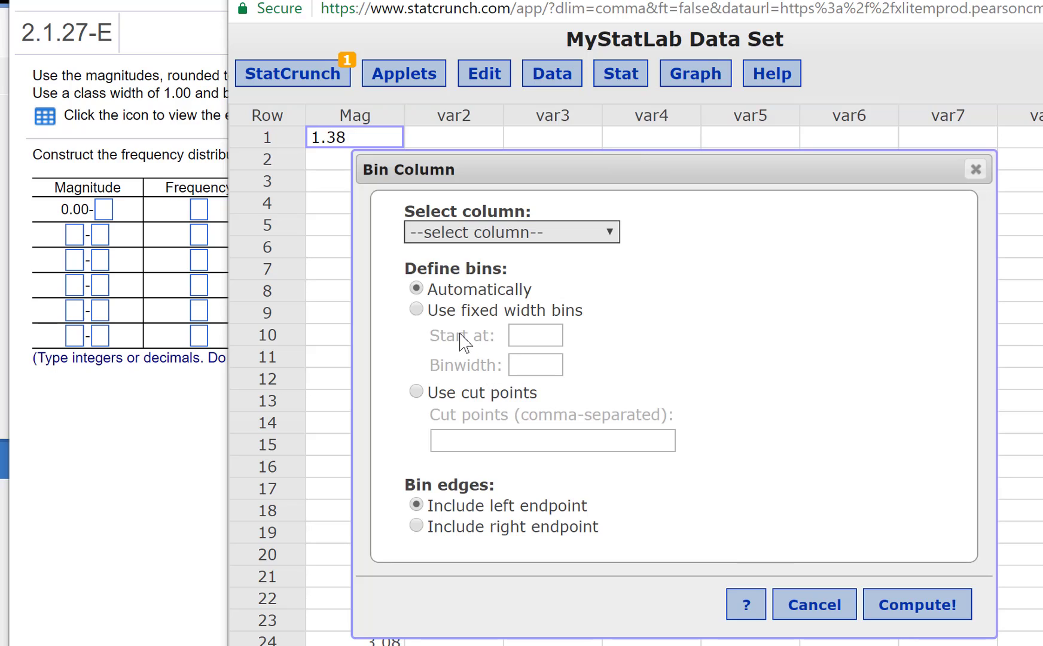
{"action": "left_click", "coordinate": [534, 235]}
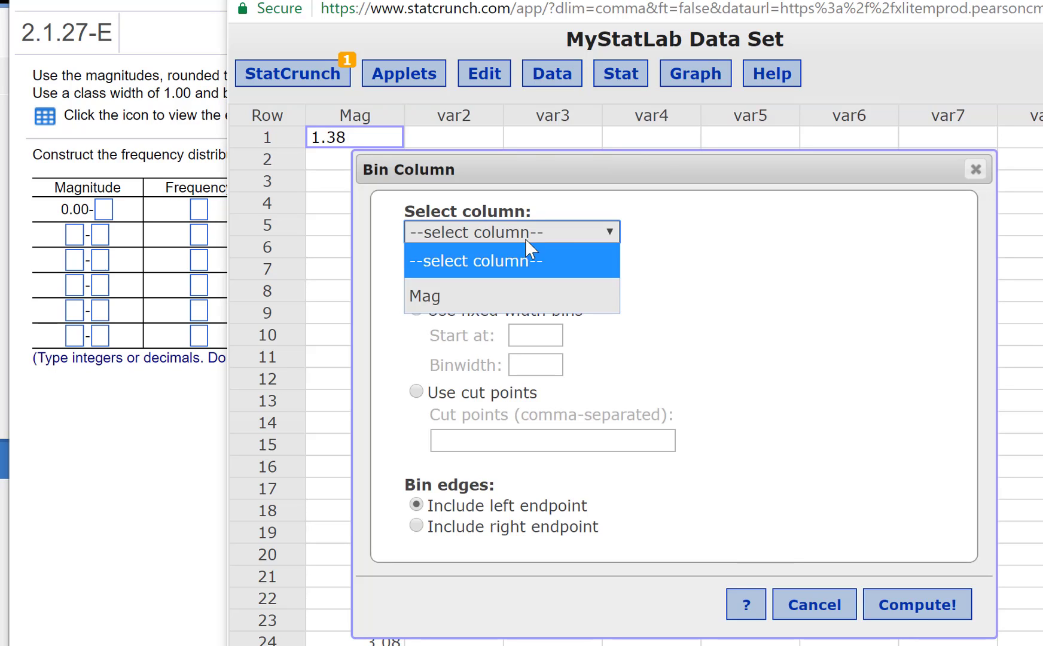
{"action": "left_click", "coordinate": [464, 297]}
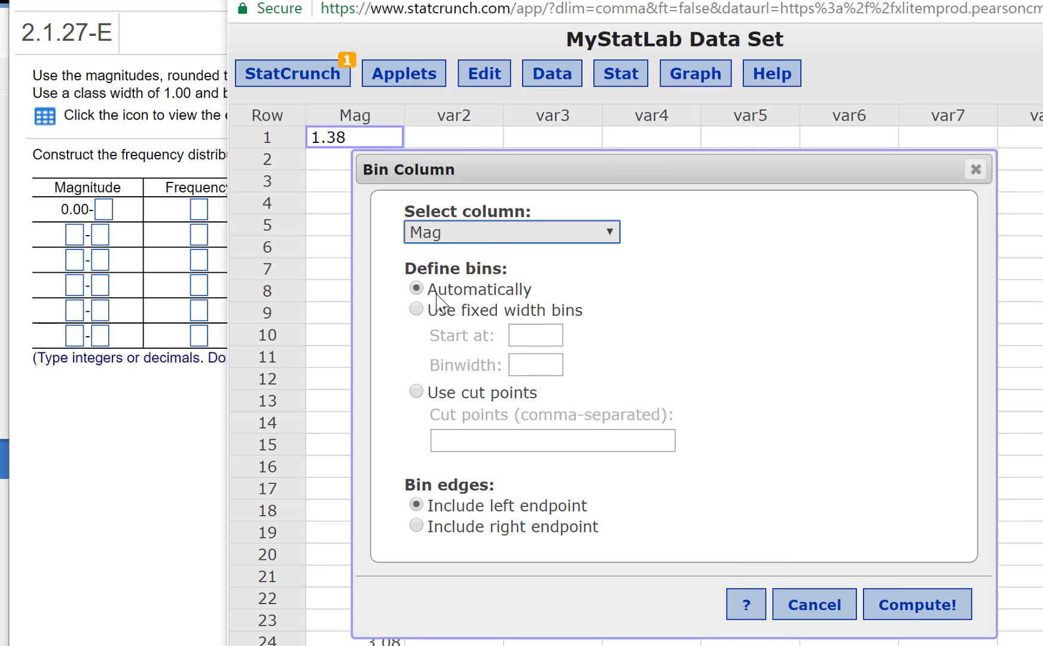
{"action": "left_click", "coordinate": [417, 309]}
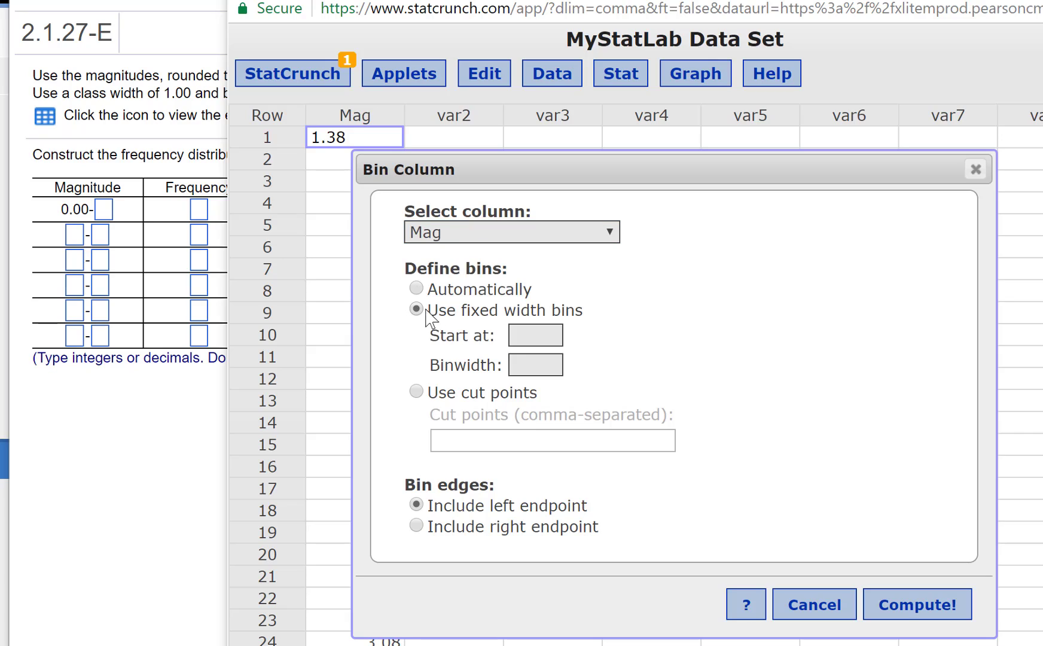
{"action": "left_click", "coordinate": [555, 340]}
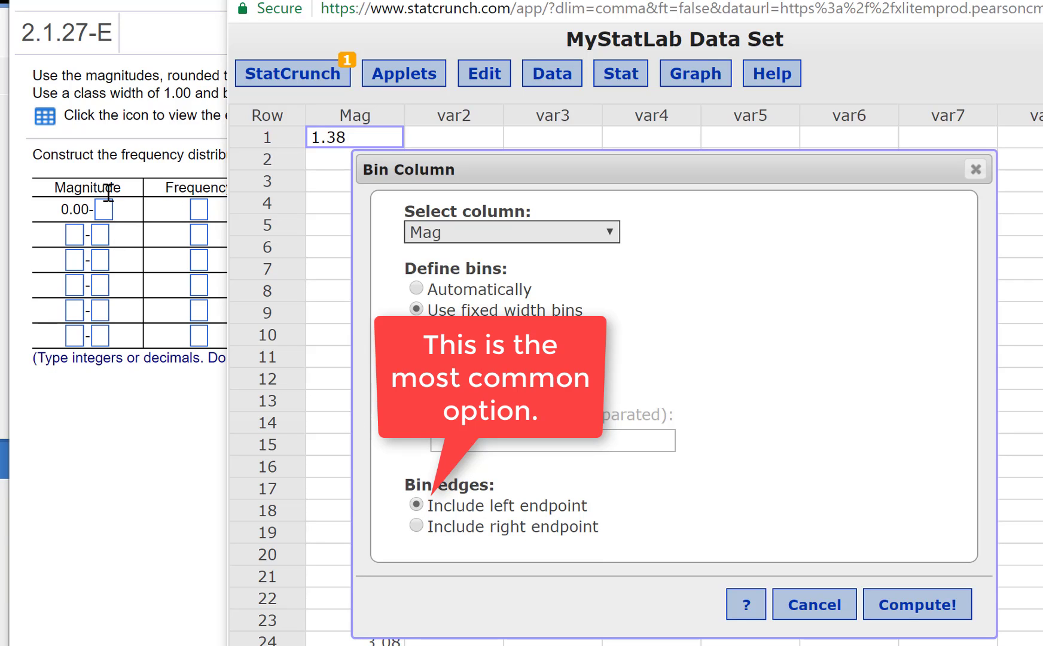
{"action": "left_click_drag", "start_coordinate": [382, 1], "coordinate": [450, 0]}
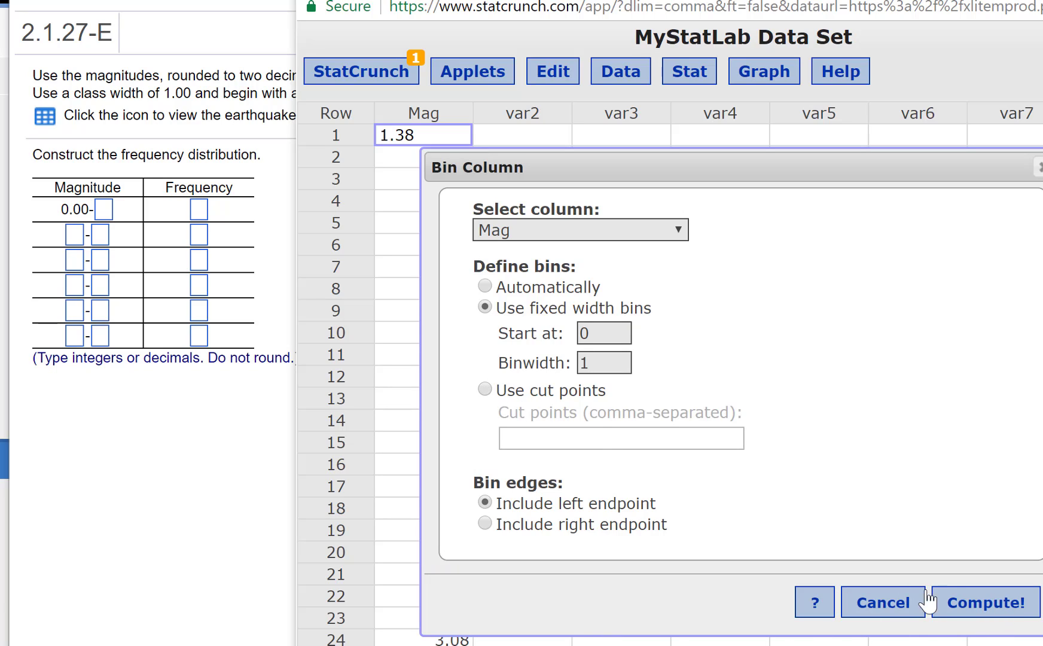
{"action": "left_click", "coordinate": [973, 604]}
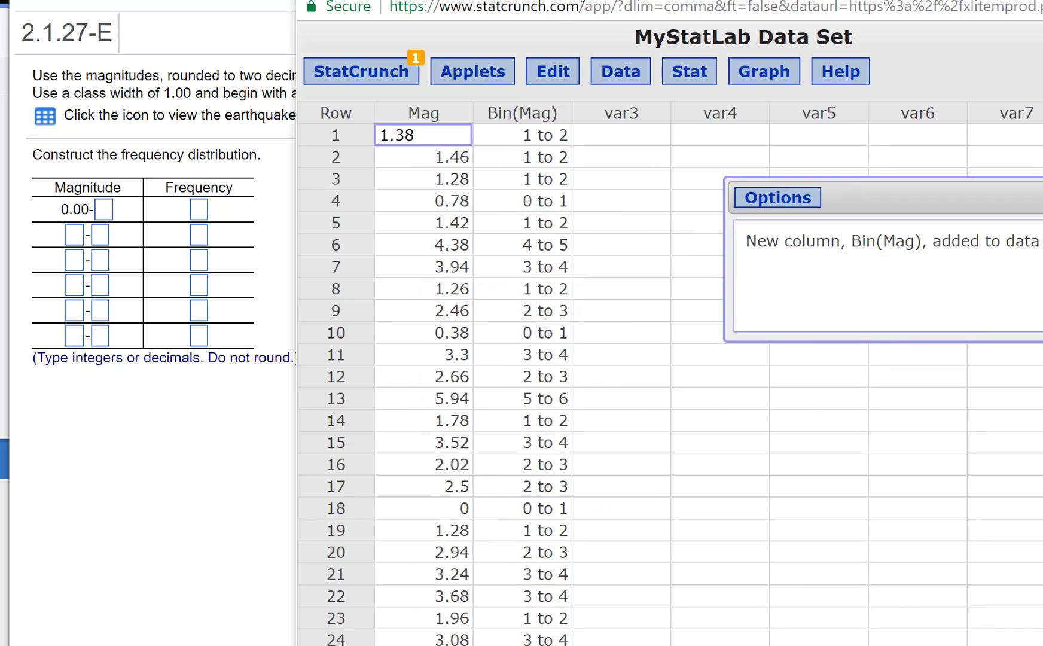
Step: Compare individual magnitudes, such as those in rows 1 and 10, with their assigned bins
{"action": "left_click_drag", "start_coordinate": [584, 3], "coordinate": [523, 4]}
{"action": "left_click", "coordinate": [366, 135]}
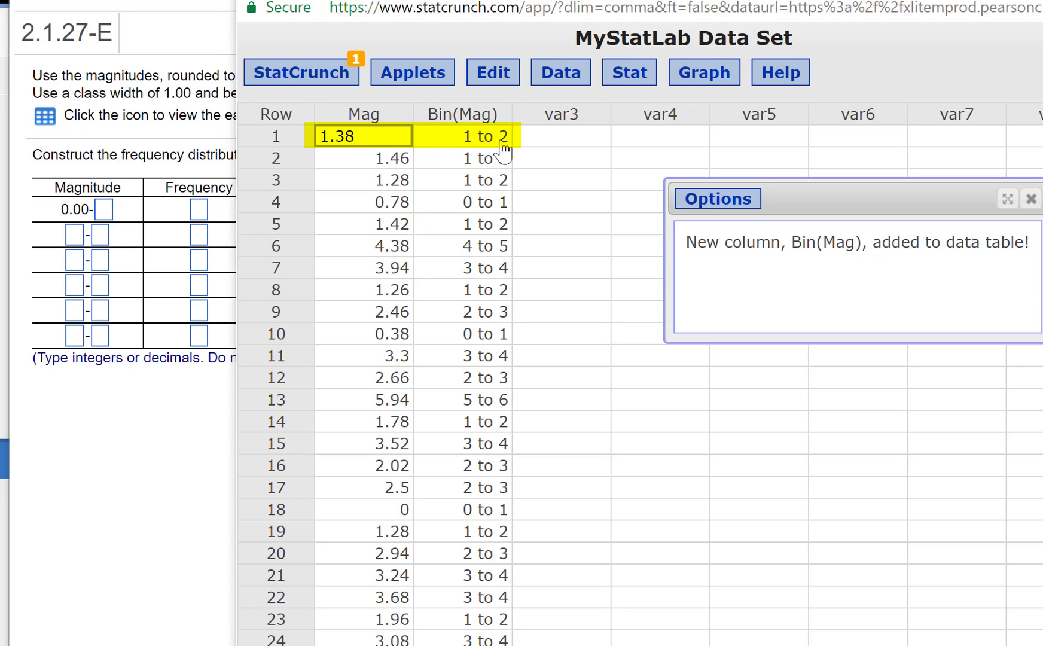
{"action": "left_click", "coordinate": [396, 335]}
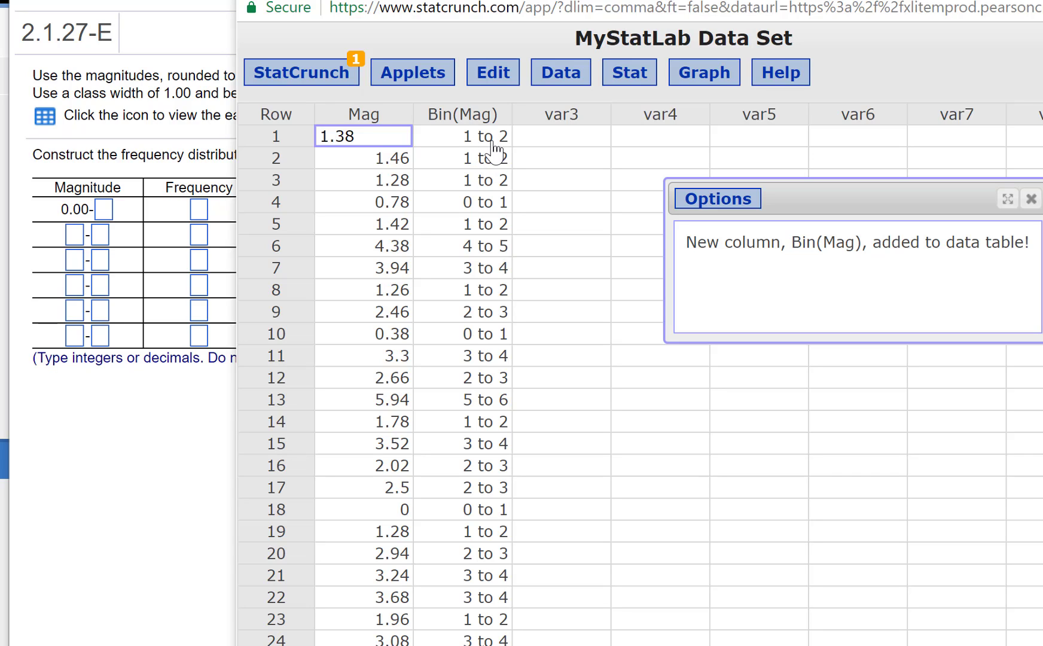
Step: Compute a frequency table for the Bin(Mag) column and move its results window clear of the upper data rows
{"action": "left_click", "coordinate": [639, 71]}
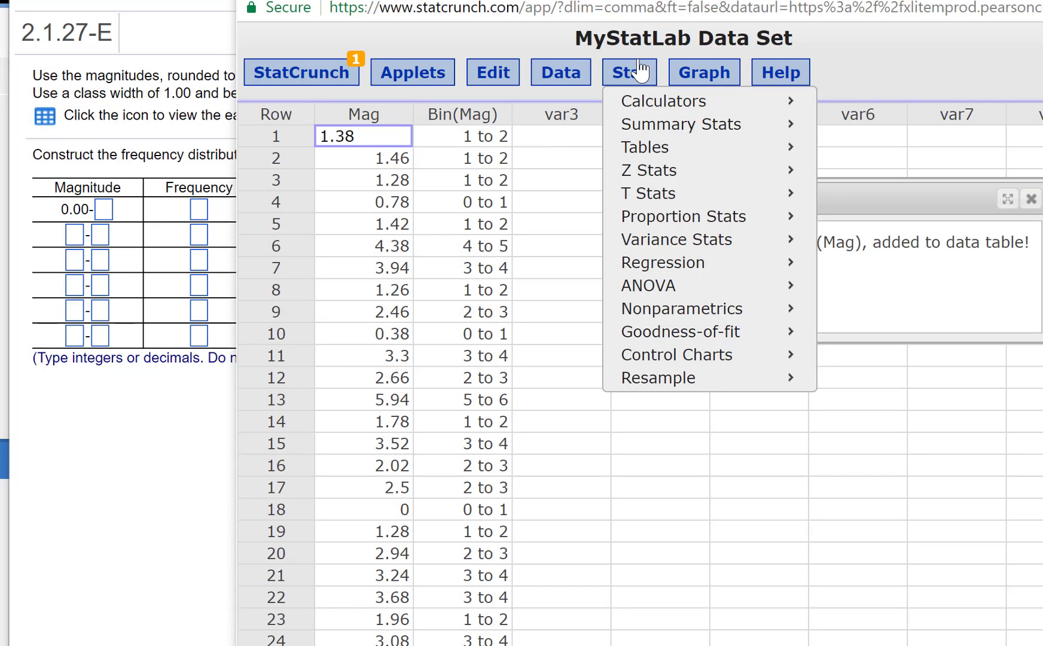
{"action": "mouse_move", "coordinate": [762, 150]}
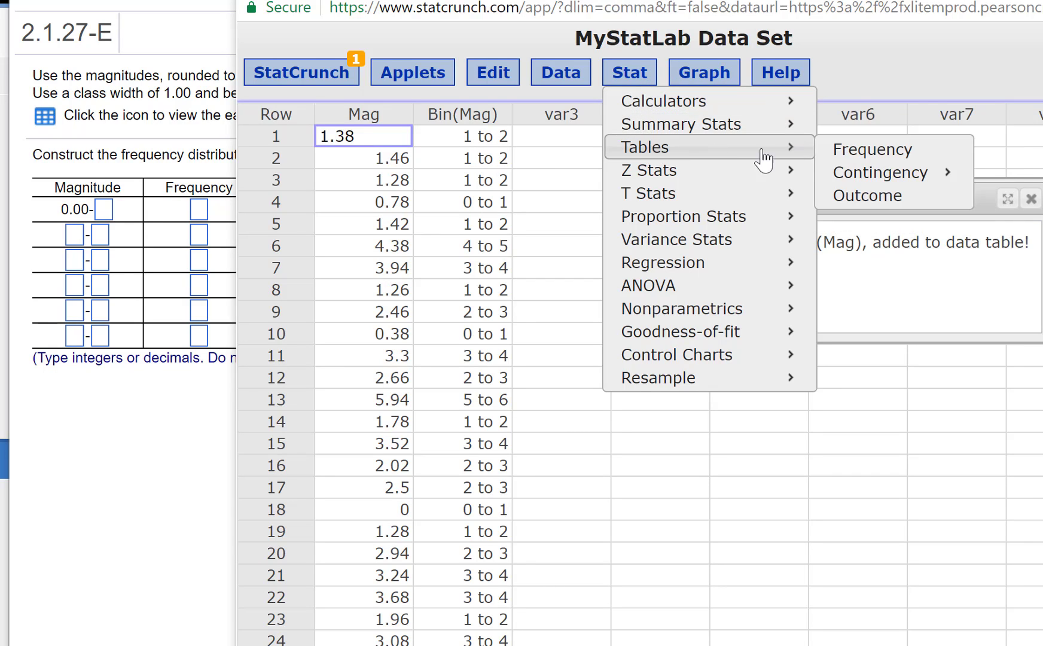
{"action": "left_click", "coordinate": [859, 151]}
{"action": "left_click", "coordinate": [457, 150]}
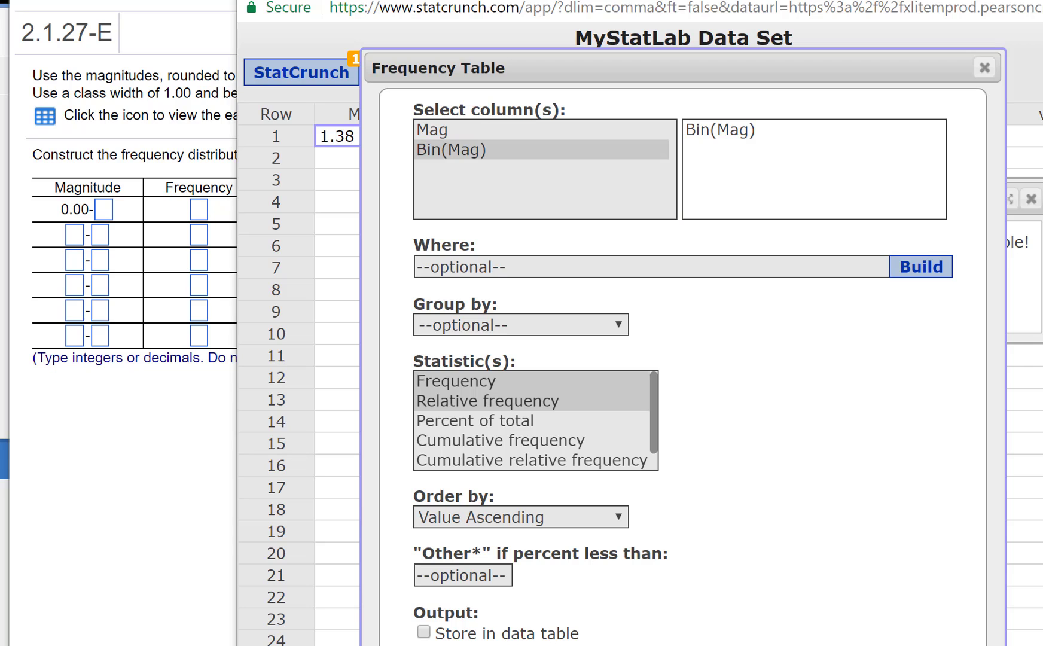
{"action": "left_click", "coordinate": [945, 645]}
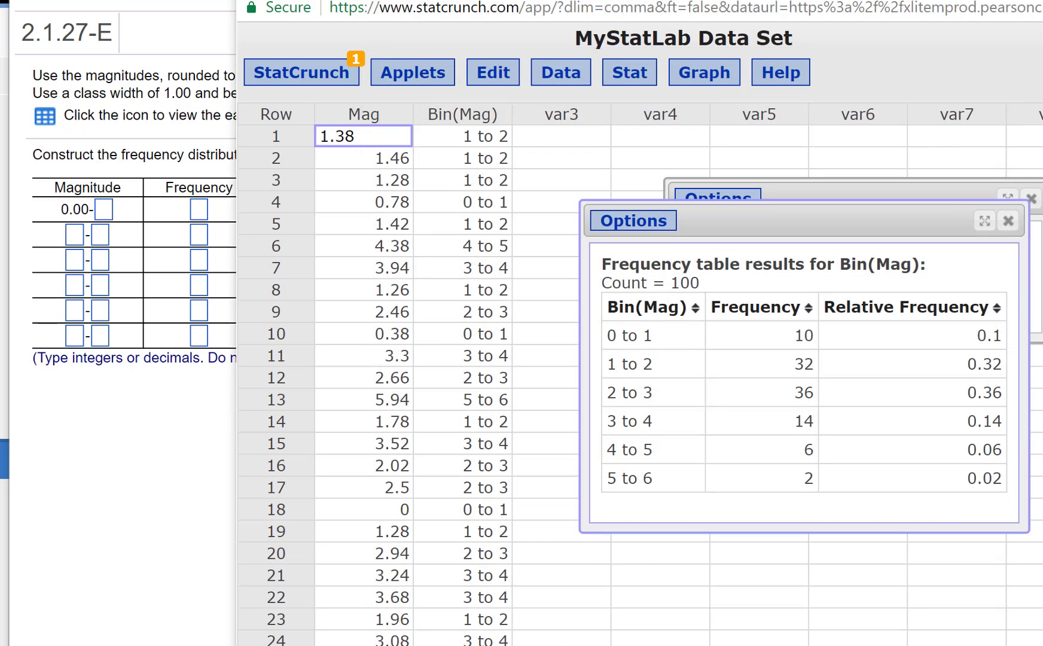
{"action": "left_click_drag", "start_coordinate": [810, 226], "coordinate": [709, 121]}
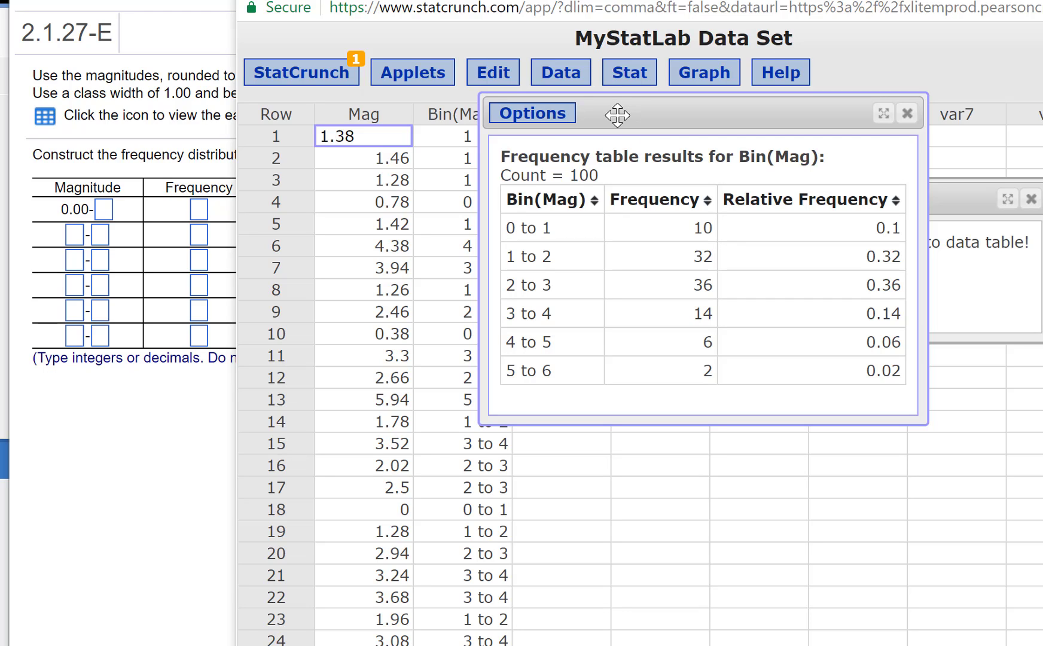
{"action": "left_click_drag", "start_coordinate": [612, 126], "coordinate": [587, 617]}
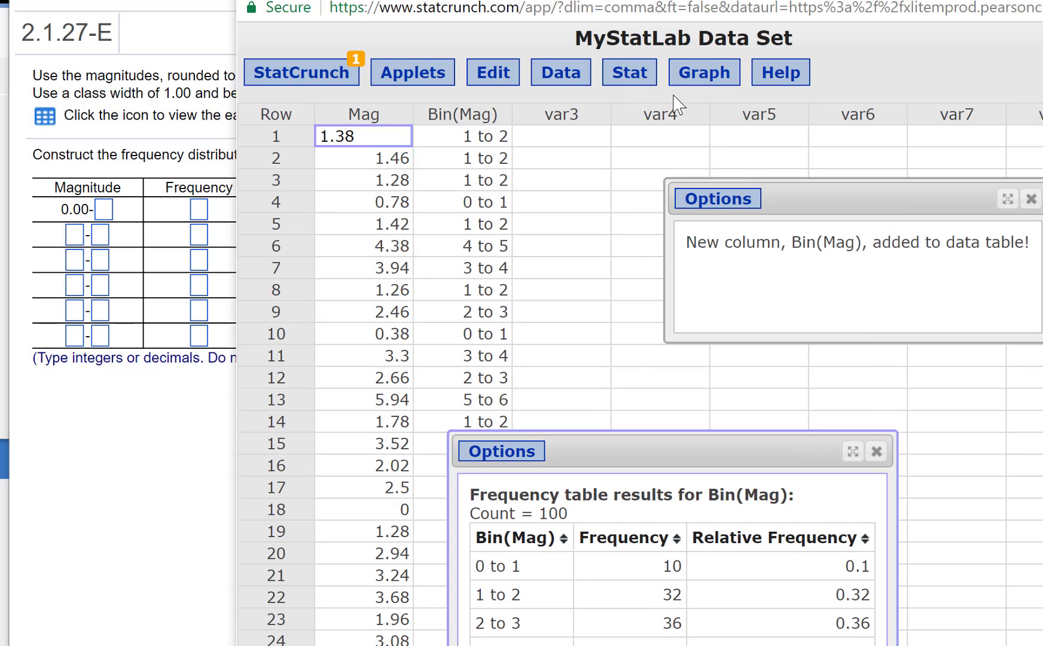
Step: Create a frequency histogram of the Mag column with bins starting at 0 and a width of 1
{"action": "left_click", "coordinate": [717, 78]}
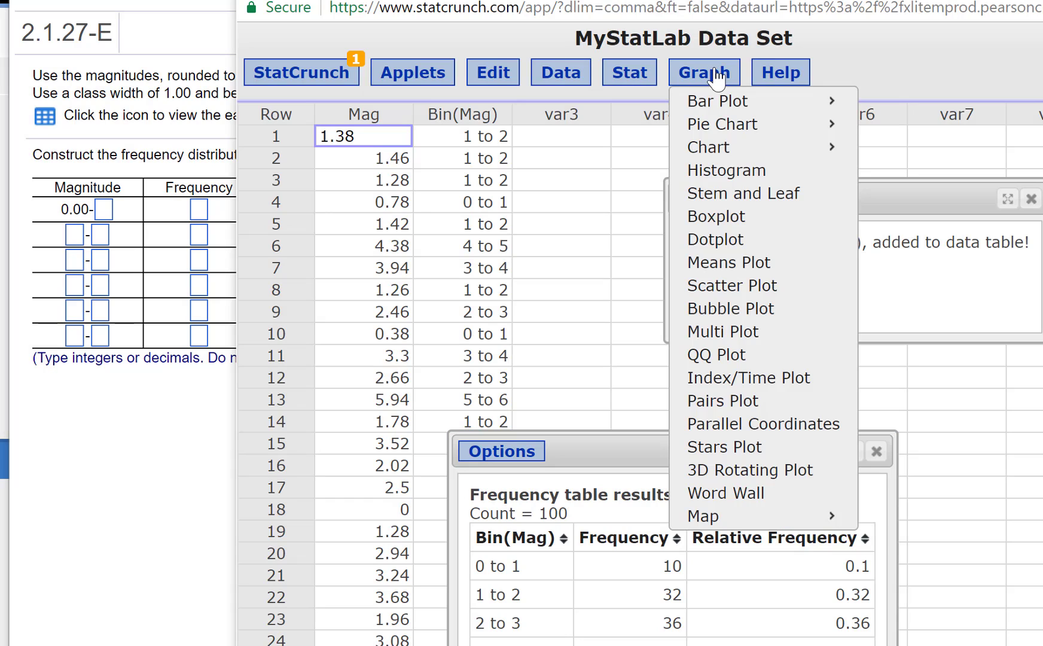
{"action": "left_click", "coordinate": [708, 174]}
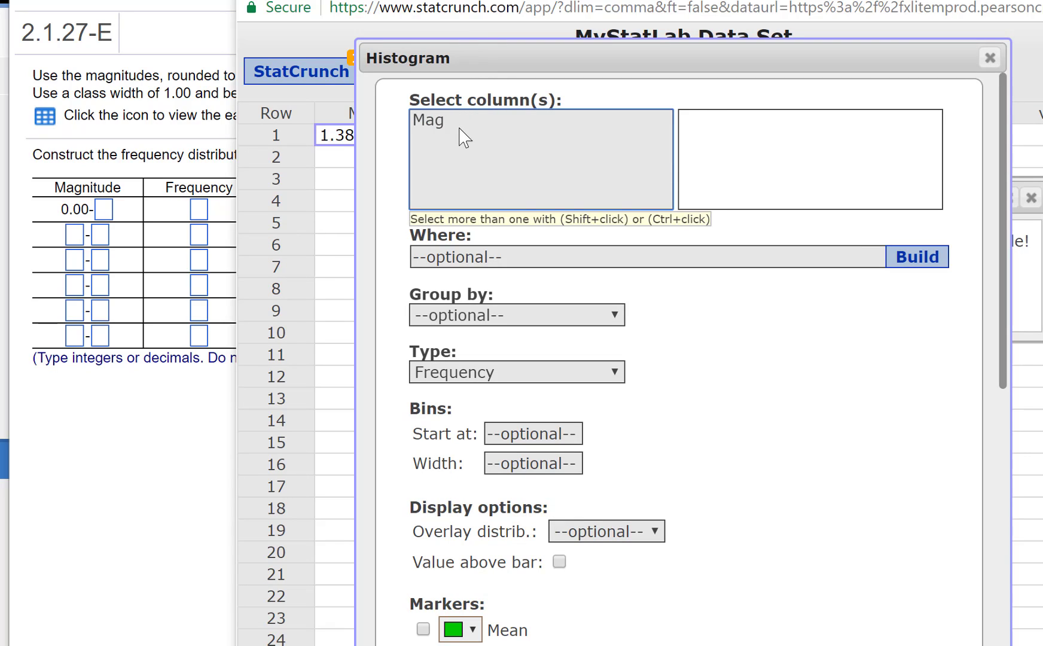
{"action": "left_click", "coordinate": [435, 121]}
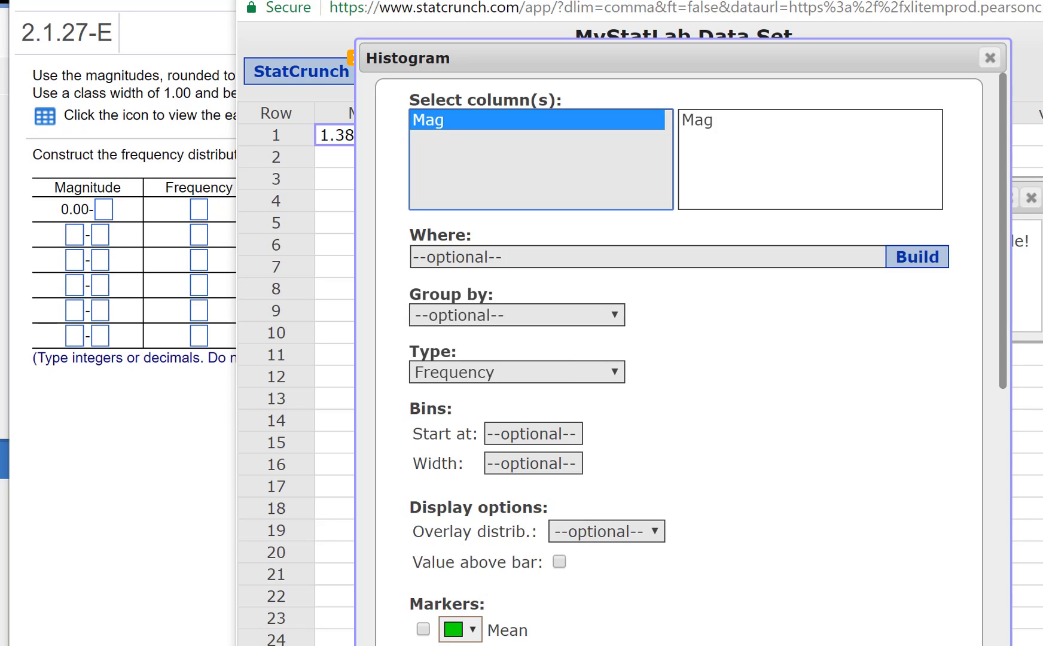
{"action": "left_click", "coordinate": [547, 436]}
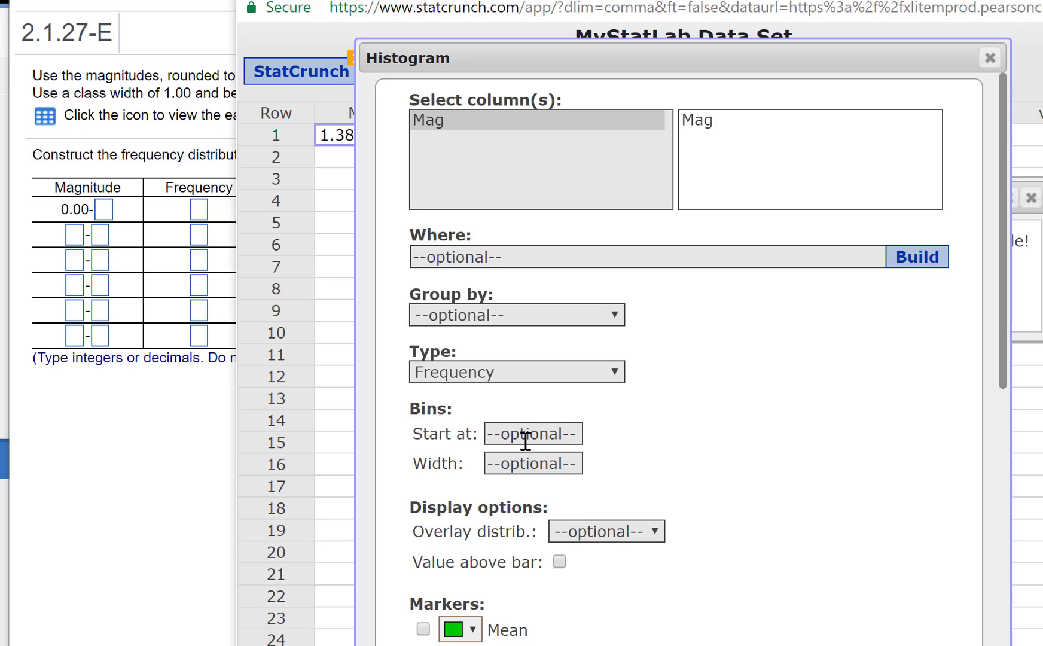
{"action": "type", "text": "0"}
{"action": "left_click", "coordinate": [527, 465]}
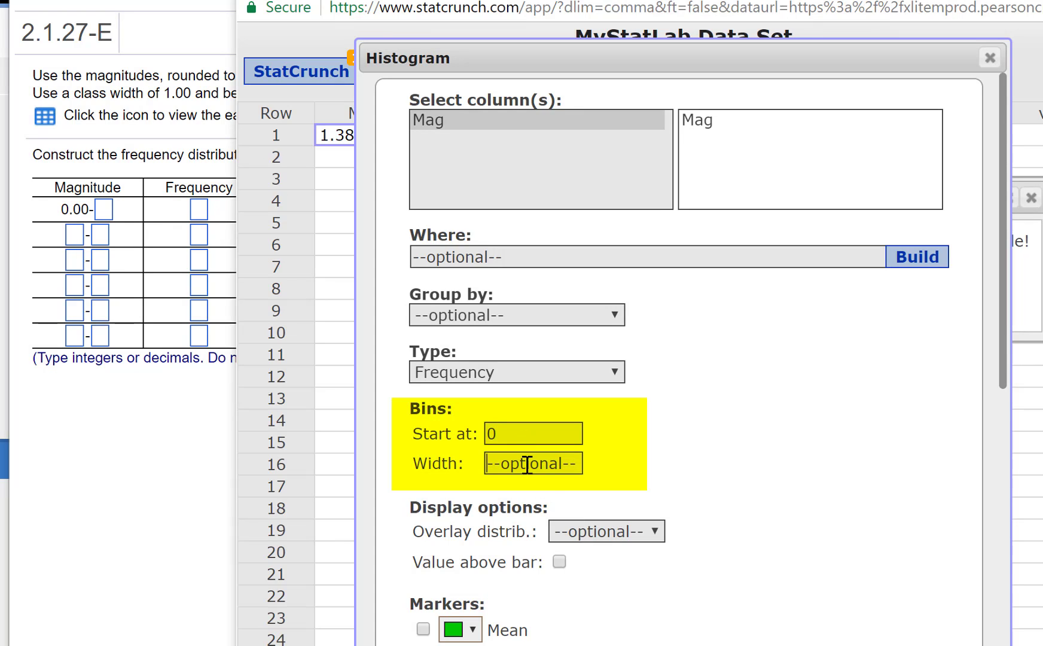
{"action": "type", "text": "1"}
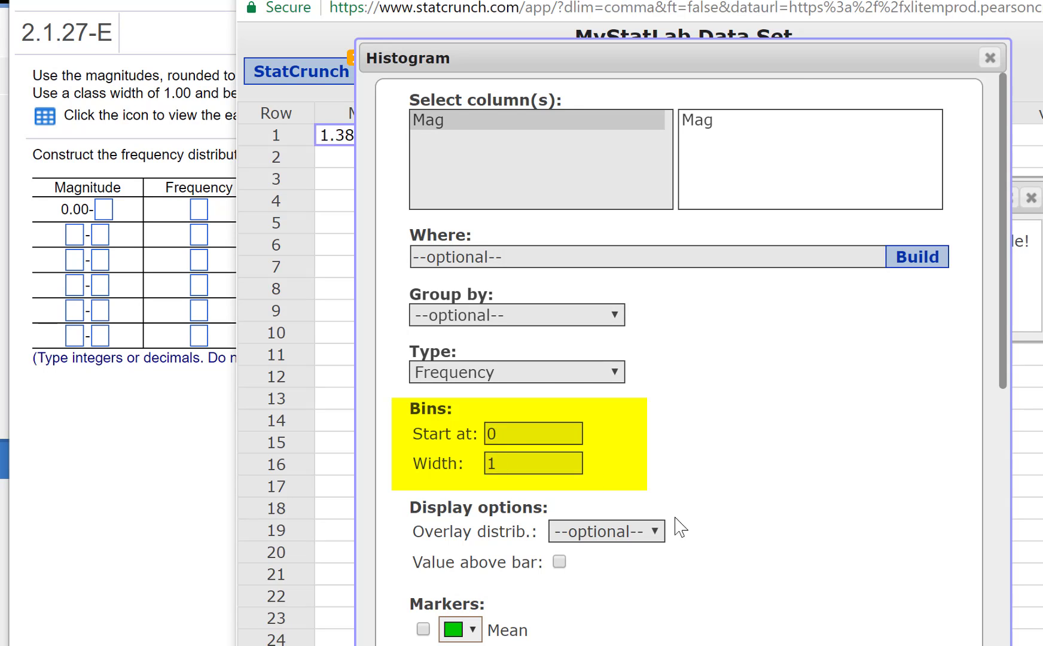
{"action": "scroll", "coordinate": [832, 616], "scroll_direction": "down", "scroll_amount": 8}
{"action": "scroll", "coordinate": [835, 607], "scroll_direction": "down", "scroll_amount": 2}
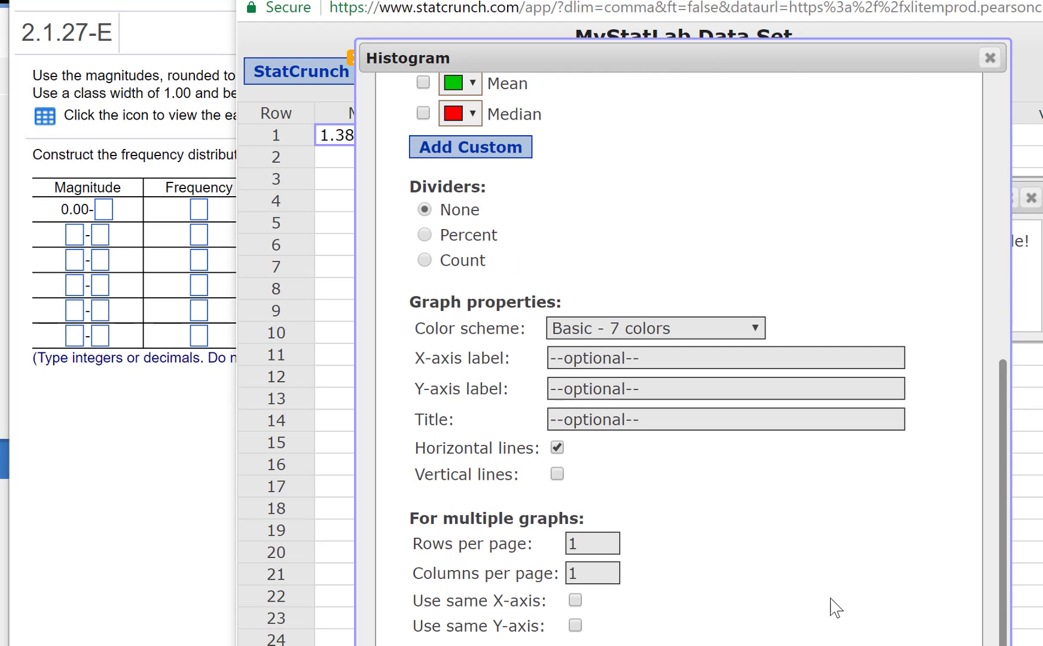
{"action": "left_click", "coordinate": [945, 644]}
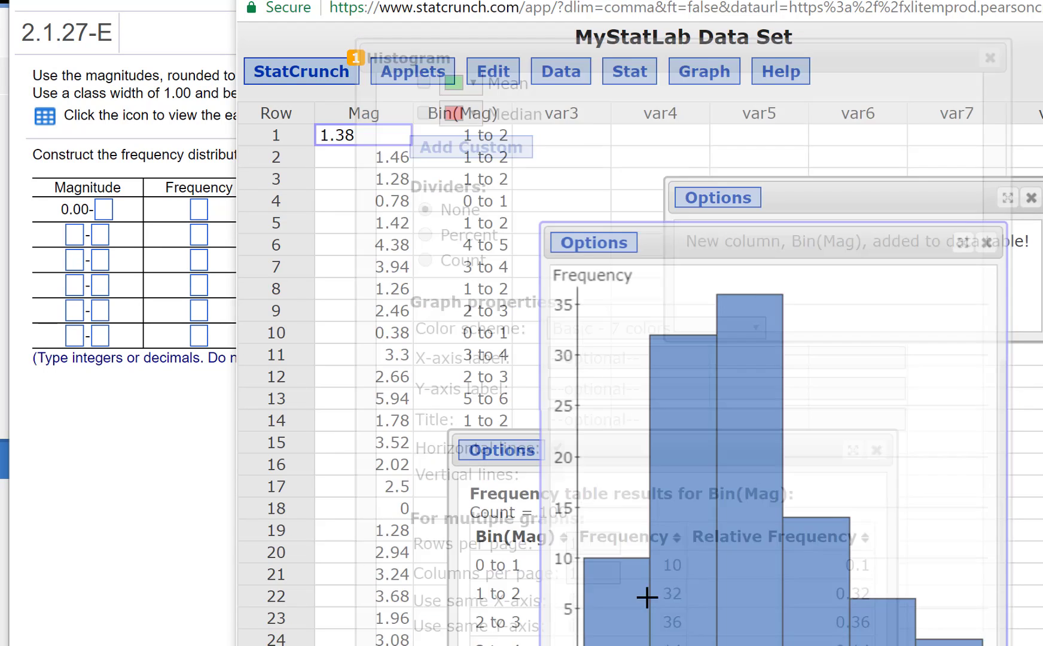
Step: Arrange the Bin(Mag) frequency table beside the histogram, widen the histogram window, and inspect the first three bars
{"action": "left_click_drag", "start_coordinate": [703, 246], "coordinate": [779, 213]}
{"action": "left_click_drag", "start_coordinate": [563, 441], "coordinate": [279, 128]}
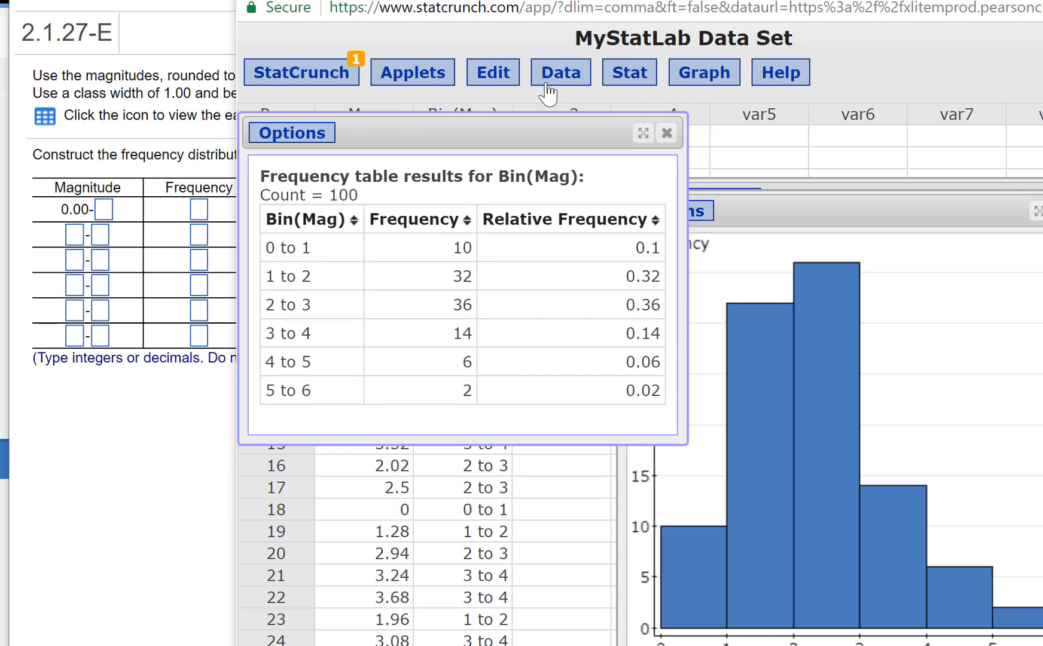
{"action": "left_click_drag", "start_coordinate": [578, 0], "coordinate": [397, 0]}
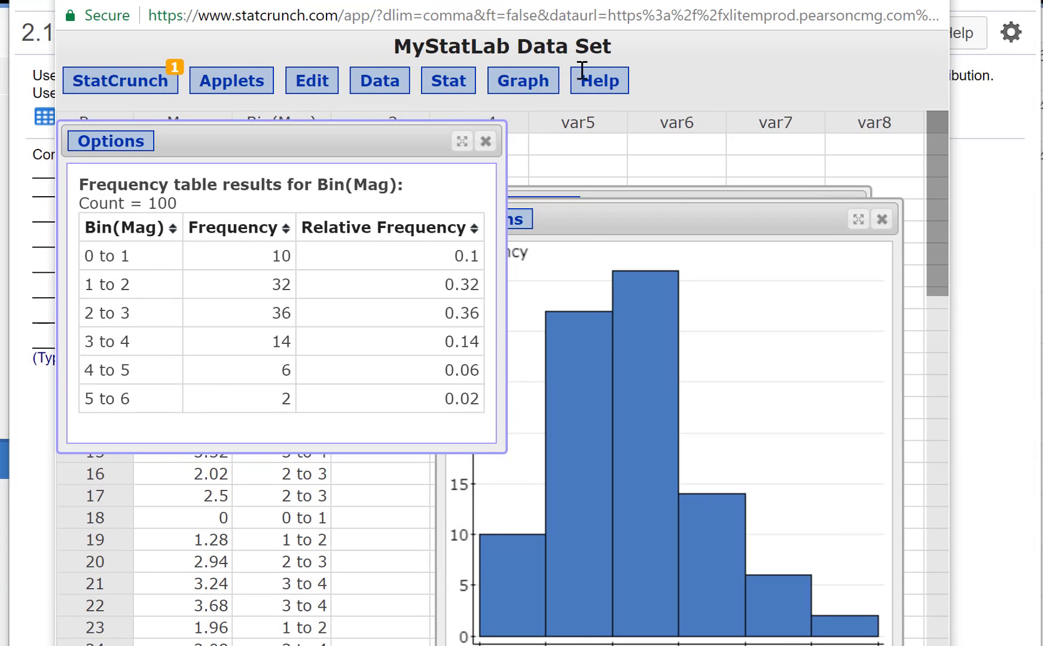
{"action": "left_click_drag", "start_coordinate": [673, 217], "coordinate": [774, 104]}
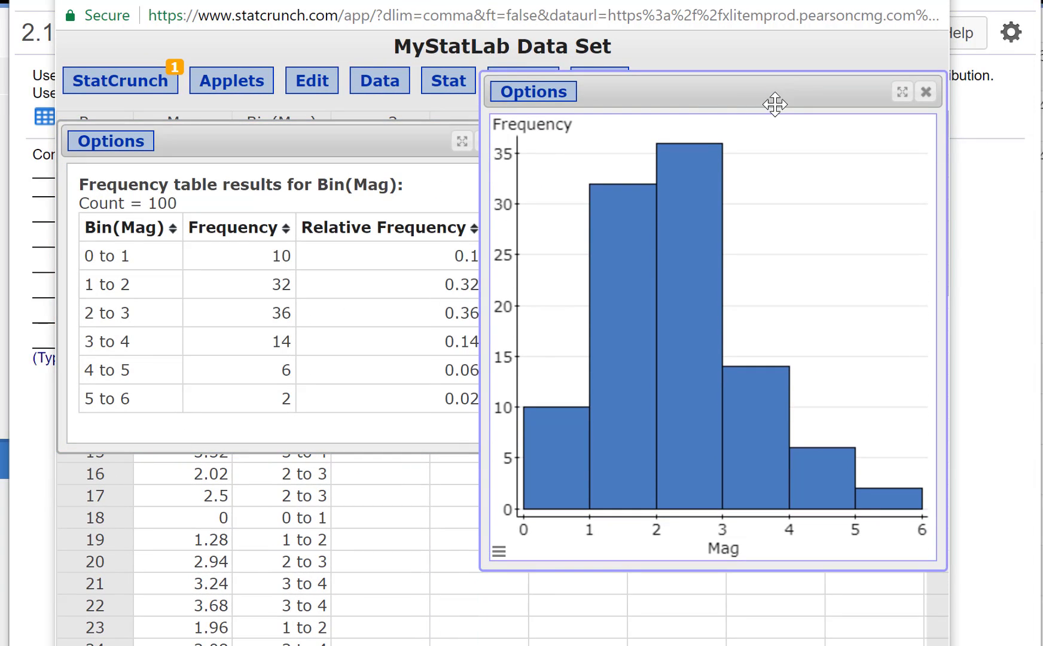
{"action": "left_click_drag", "start_coordinate": [482, 200], "coordinate": [355, 199]}
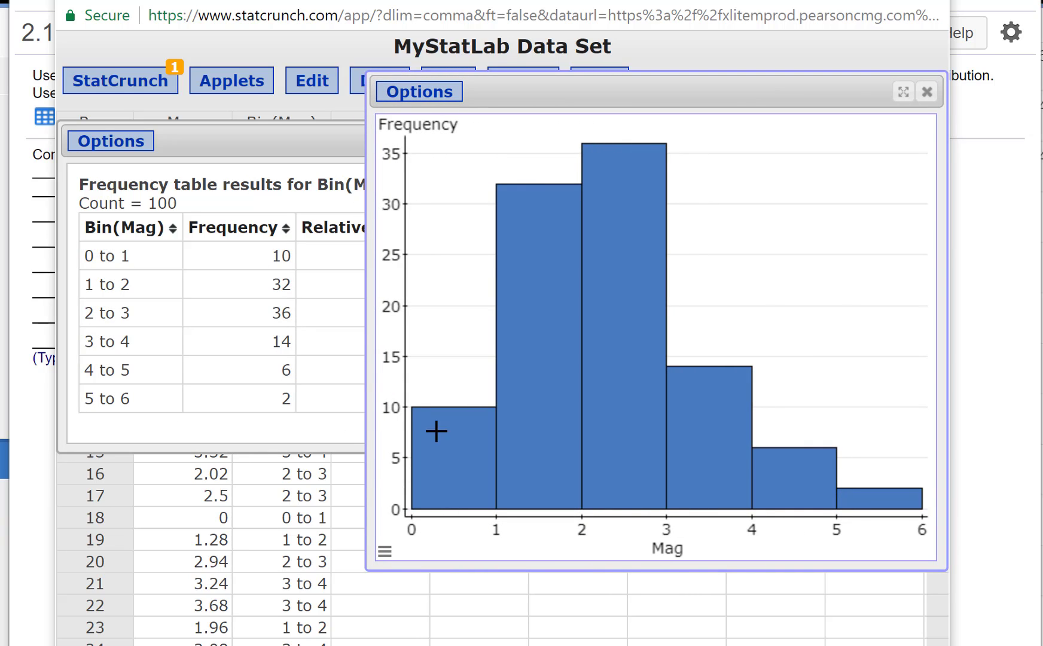
{"action": "mouse_move", "coordinate": [448, 440]}
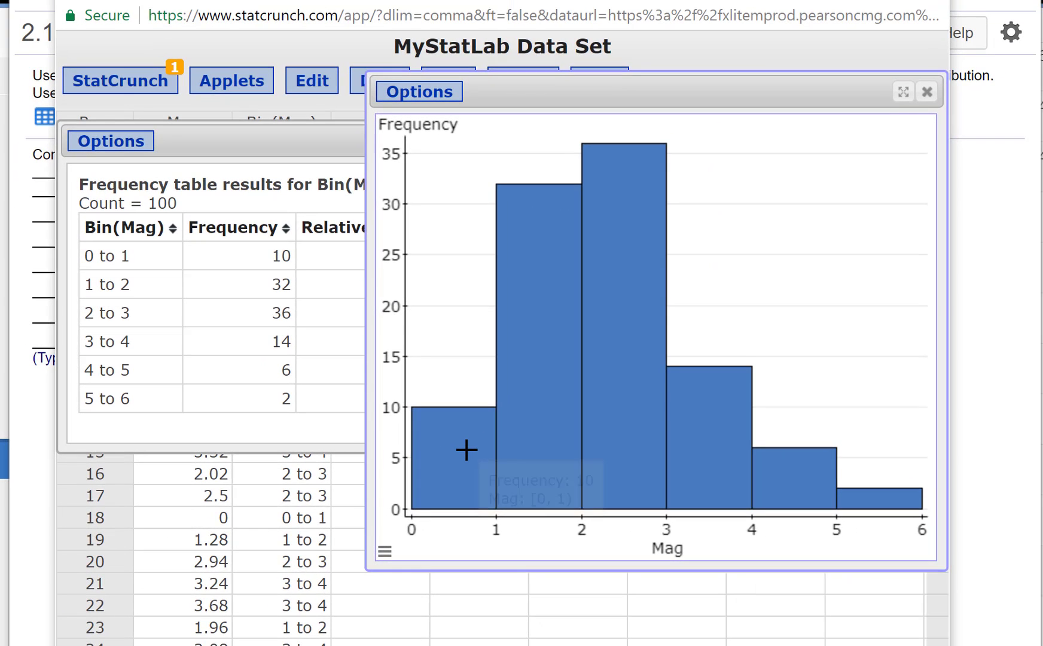
{"action": "mouse_move", "coordinate": [559, 409]}
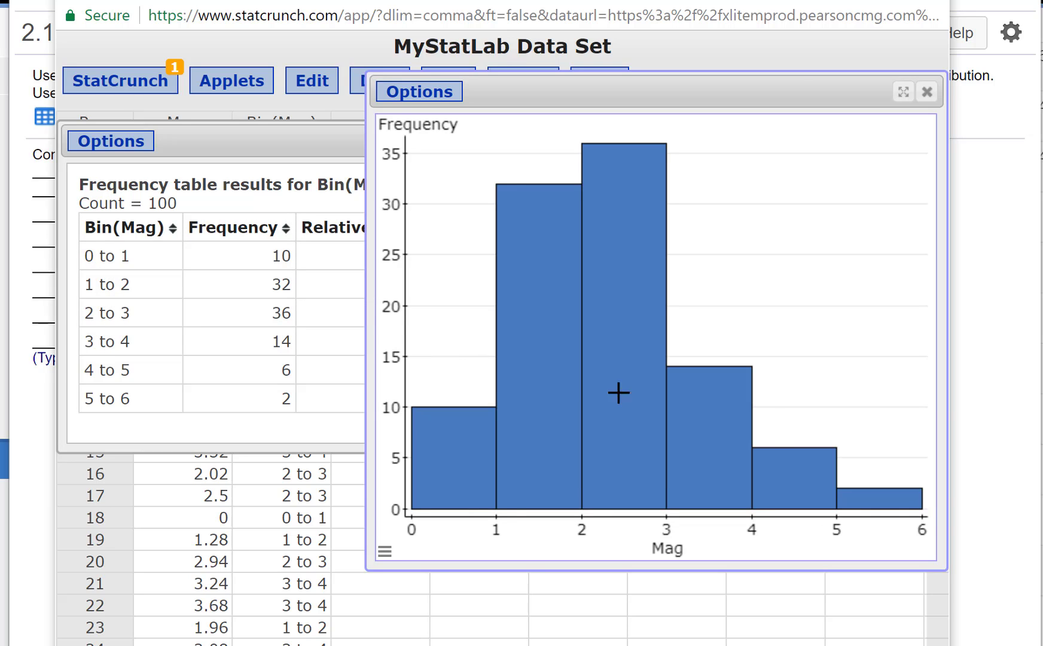
{"action": "mouse_move", "coordinate": [635, 393]}
Step: Edit the histogram to display the value above each bar and reposition it beside the frequency table for comparison
{"action": "left_click", "coordinate": [433, 96]}
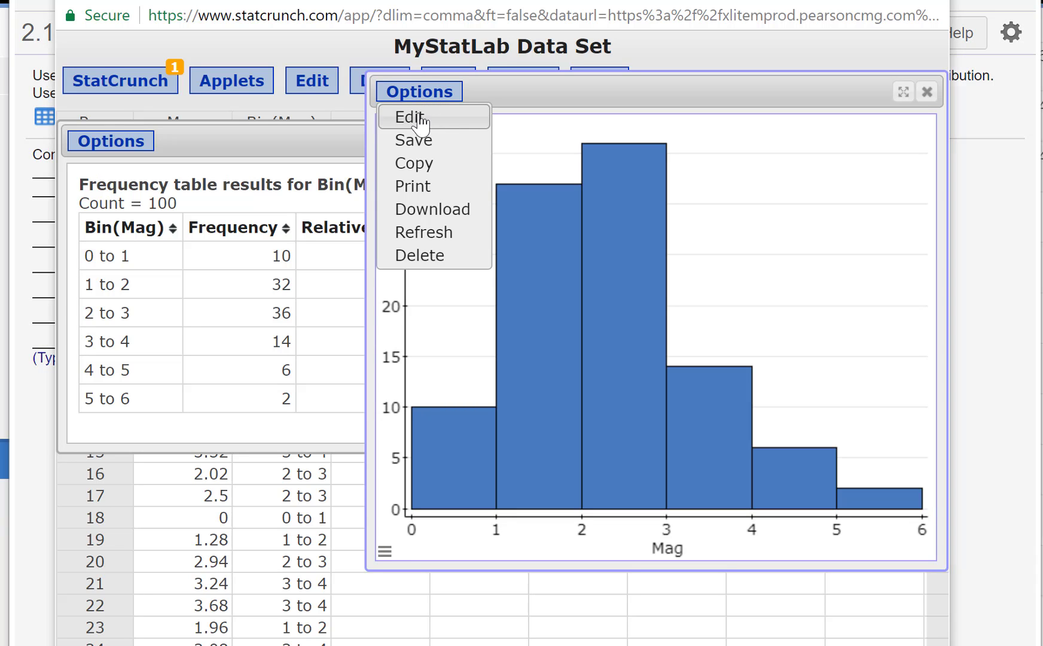
{"action": "left_click", "coordinate": [421, 123]}
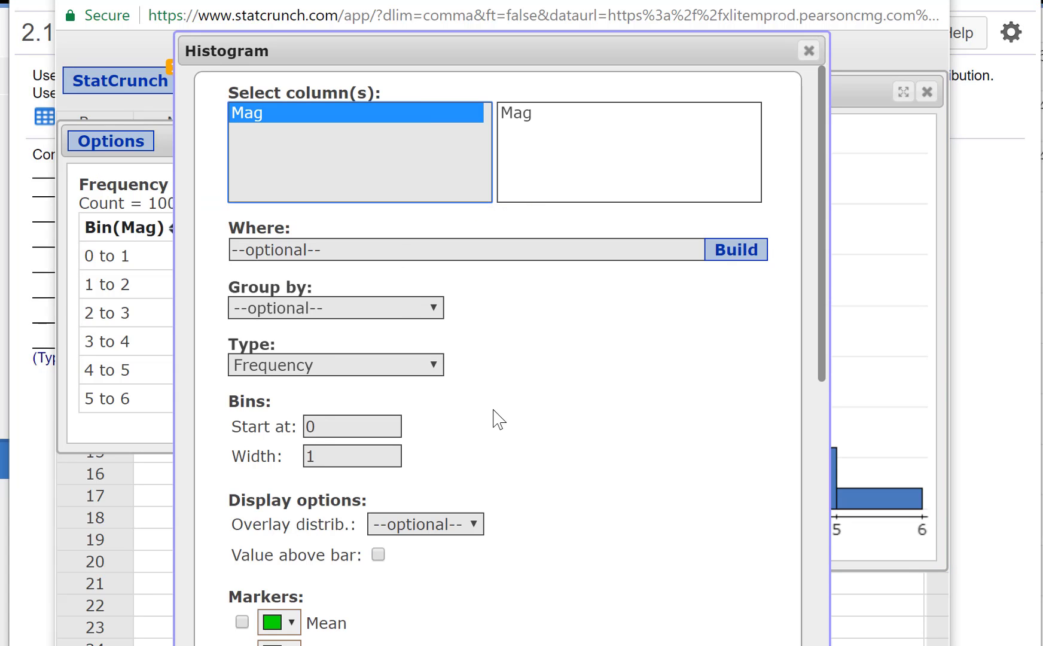
{"action": "scroll", "coordinate": [498, 418], "scroll_direction": "down", "scroll_amount": 2}
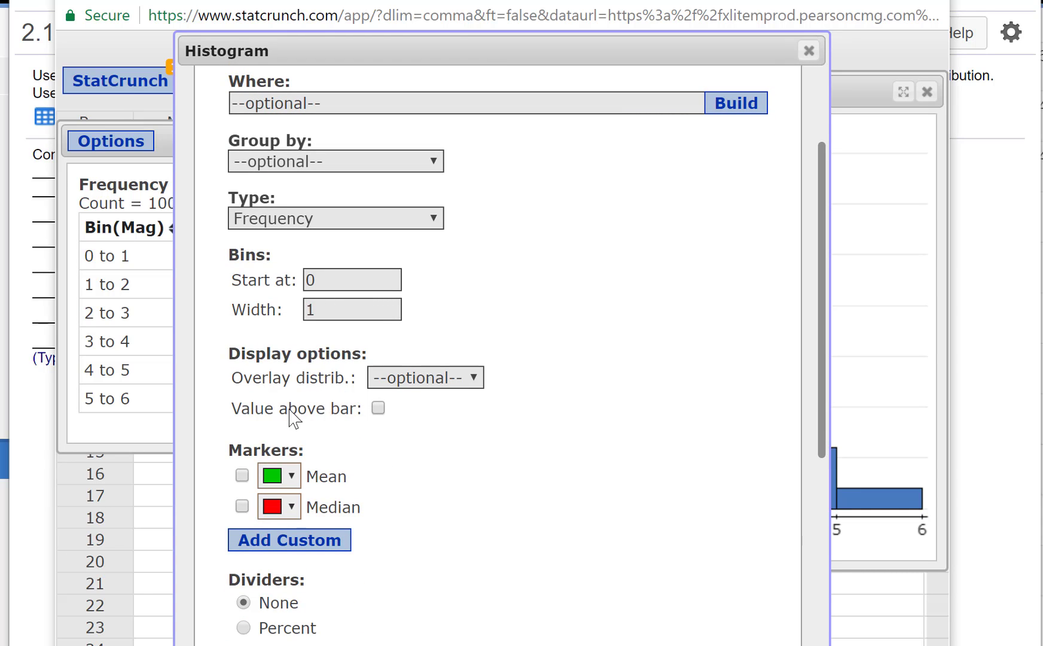
{"action": "left_click", "coordinate": [378, 408]}
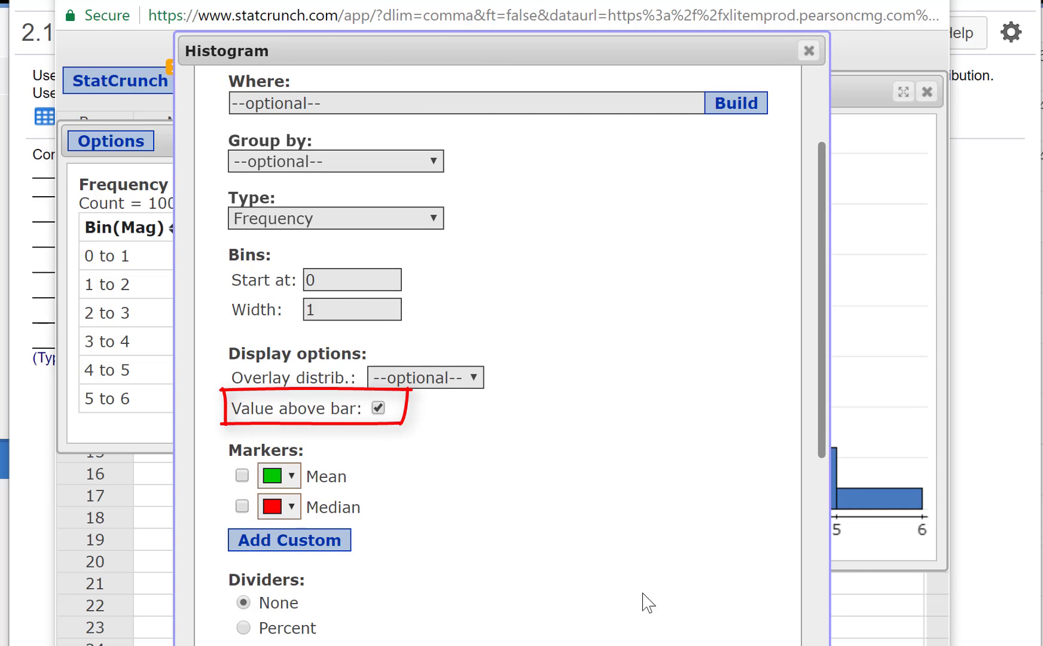
{"action": "left_click", "coordinate": [756, 645]}
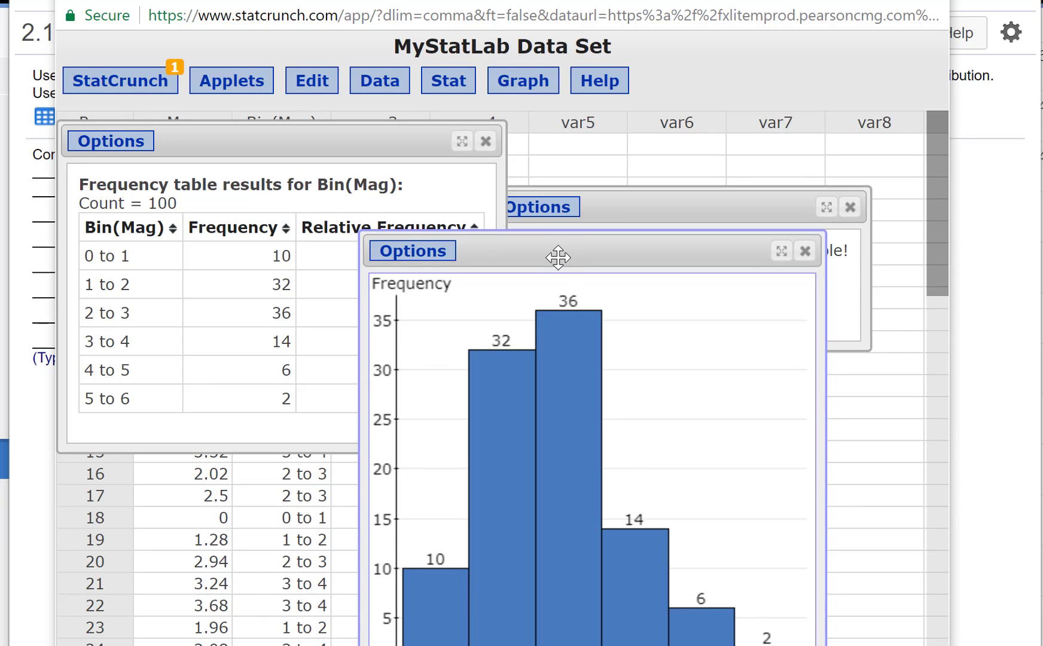
{"action": "left_click_drag", "start_coordinate": [558, 257], "coordinate": [568, 77]}
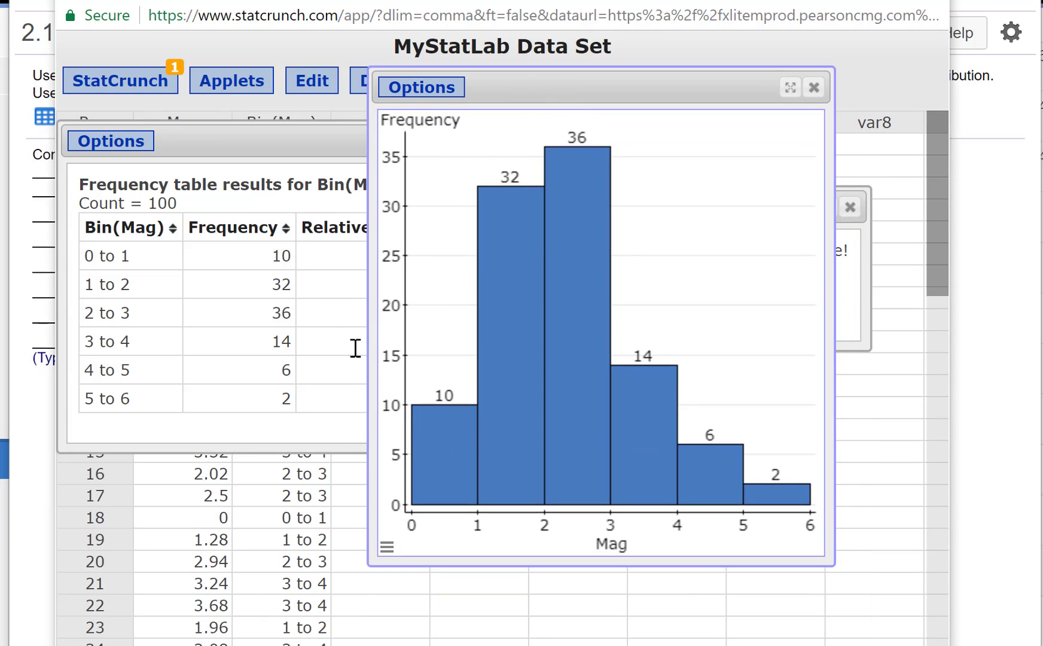
{"action": "mouse_move", "coordinate": [450, 426]}
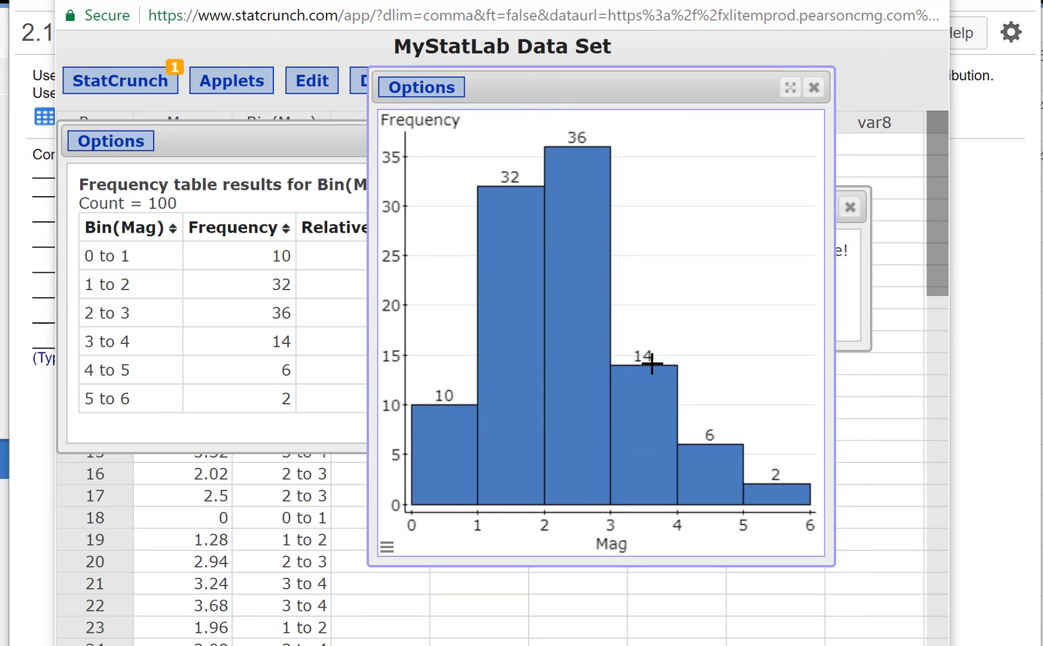